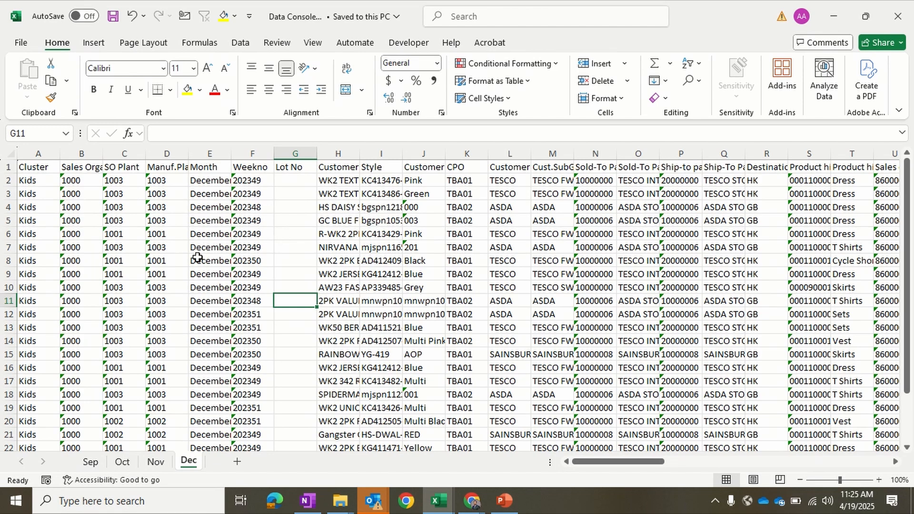
- Look through the Sep, Oct, Nov and Dec worksheets to compare the monthly sales data and its column layout
{"action": "left_click", "coordinate": [154, 316]}
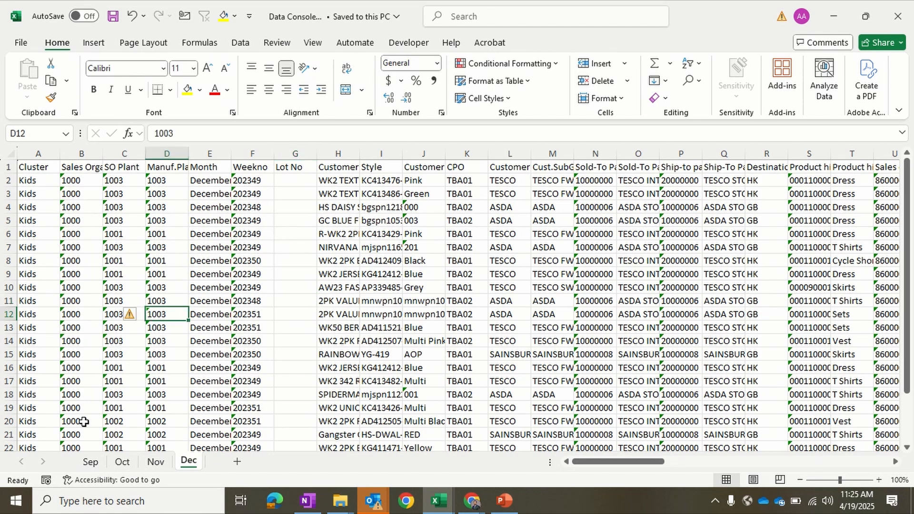
{"action": "left_click", "coordinate": [90, 462]}
{"action": "left_click", "coordinate": [122, 462]}
{"action": "left_click", "coordinate": [155, 463]}
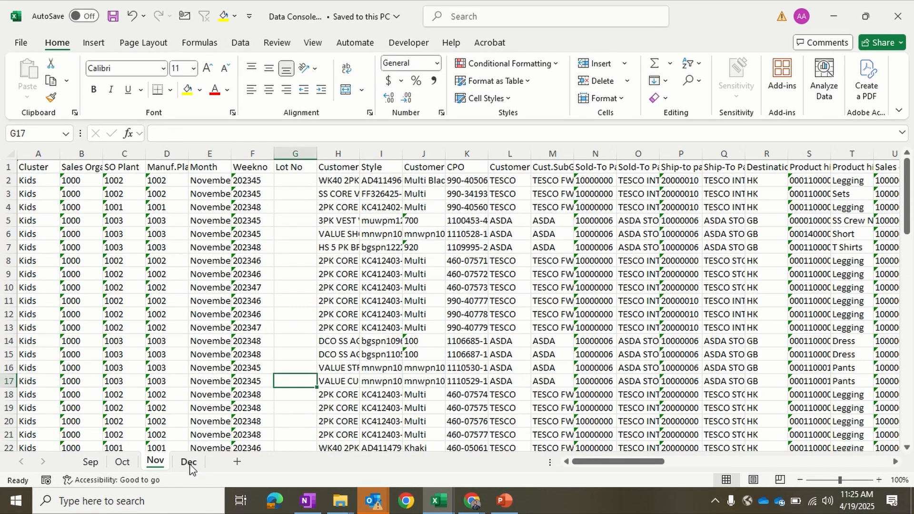
{"action": "left_click", "coordinate": [188, 462]}
{"action": "left_click", "coordinate": [155, 463]}
{"action": "left_click", "coordinate": [122, 461]}
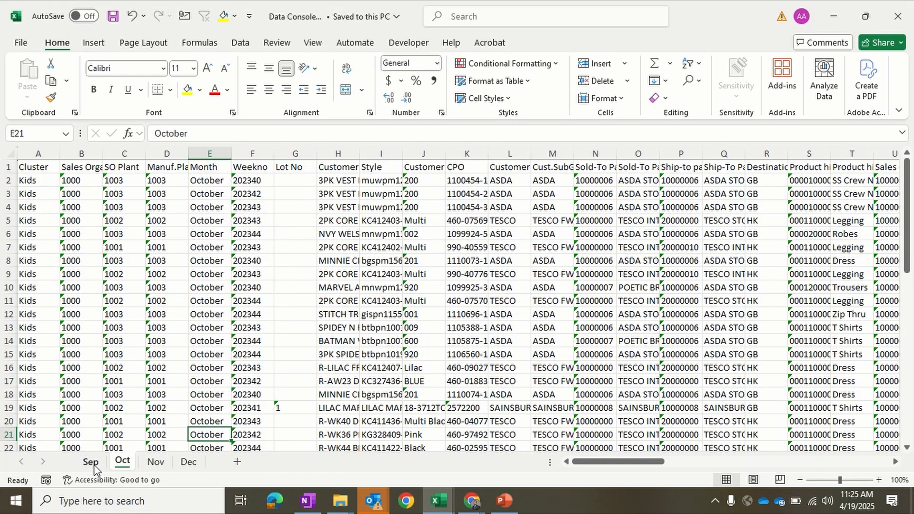
{"action": "left_click", "coordinate": [91, 462]}
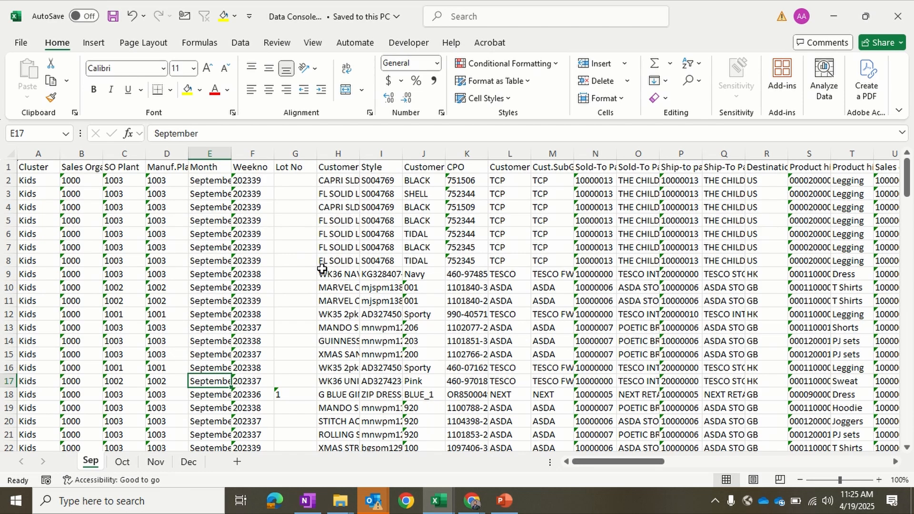
{"action": "left_click", "coordinate": [122, 461]}
{"action": "left_click", "coordinate": [155, 461]}
{"action": "left_click", "coordinate": [188, 463]}
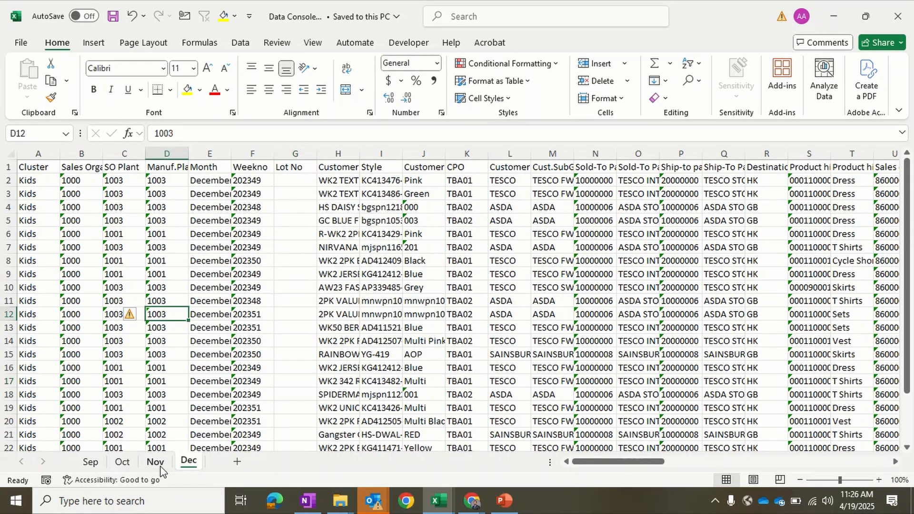
{"action": "left_click", "coordinate": [156, 462]}
{"action": "left_click", "coordinate": [123, 461]}
{"action": "left_click", "coordinate": [89, 462]}
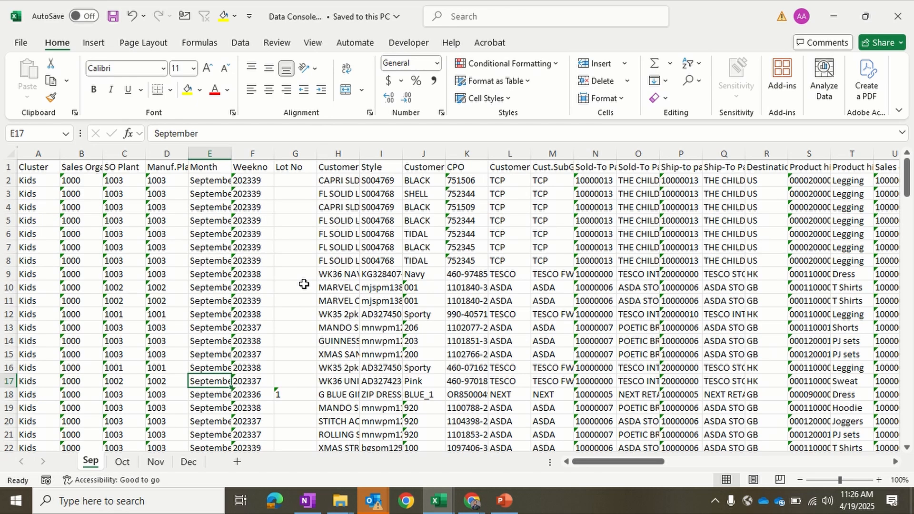
- Get data from the Excel workbook Data Console.xlsx in the Sales data folder
{"action": "left_click", "coordinate": [241, 43]}
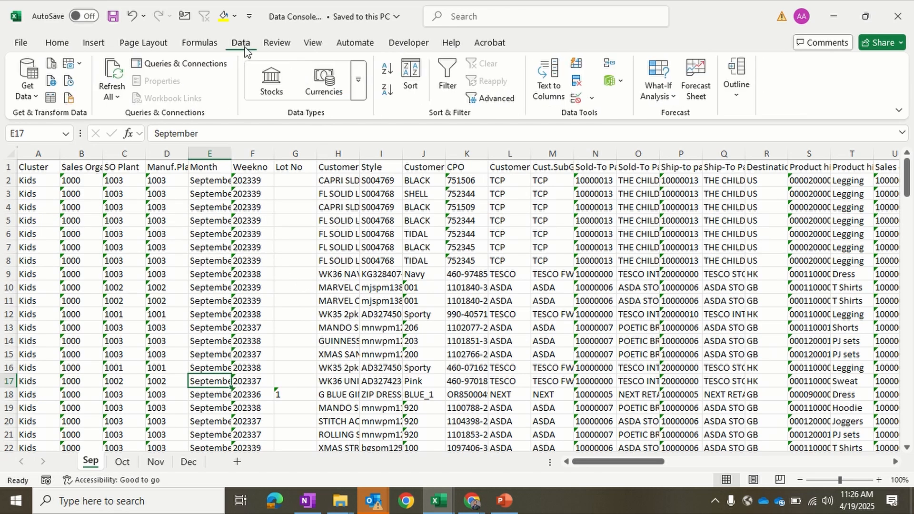
{"action": "left_click", "coordinate": [32, 95]}
{"action": "mouse_move", "coordinate": [116, 125]}
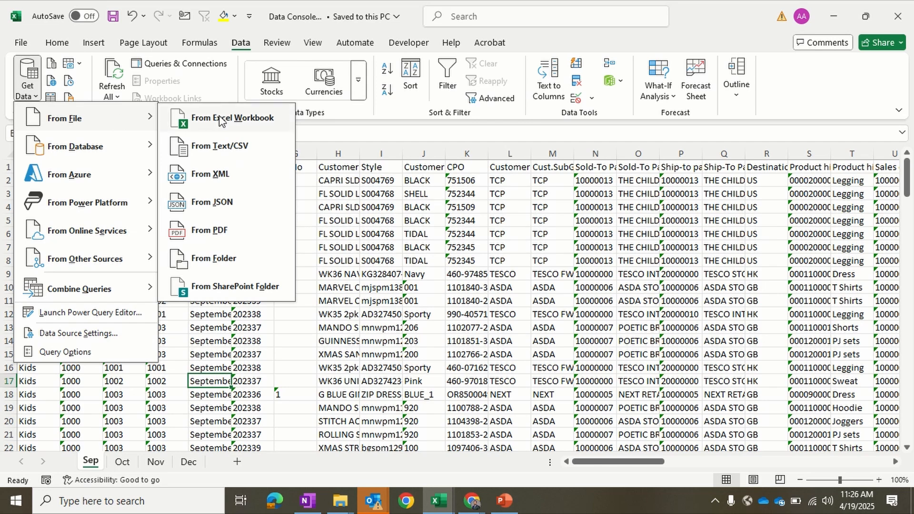
{"action": "left_click", "coordinate": [181, 122]}
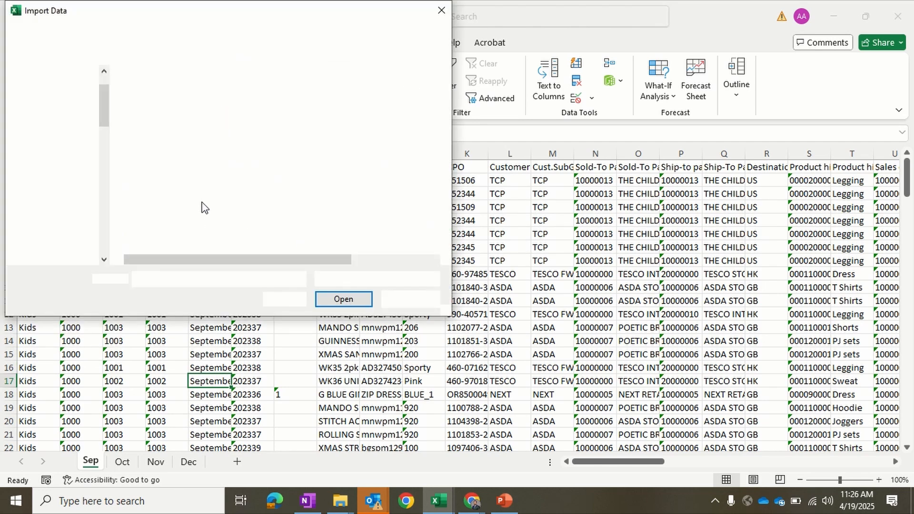
{"action": "left_click", "coordinate": [201, 94]}
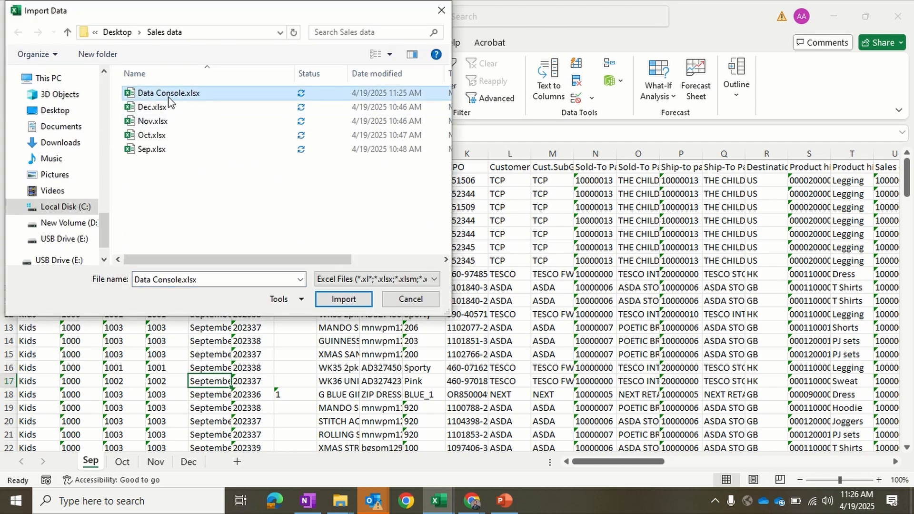
{"action": "left_click", "coordinate": [341, 299]}
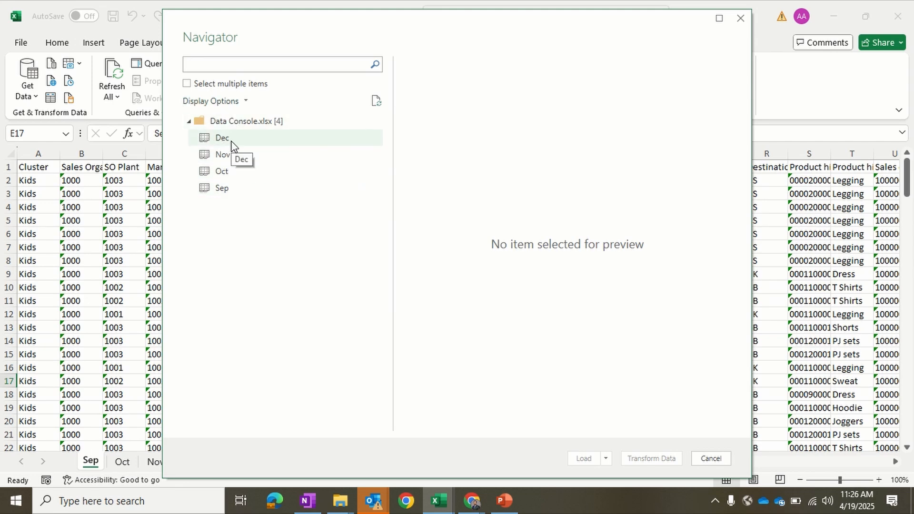
- Enable multiple item selection, choose the Dec, Nov, Oct and Sep sheets, and open them for transformation in Power Query Editor
{"action": "left_click", "coordinate": [186, 84]}
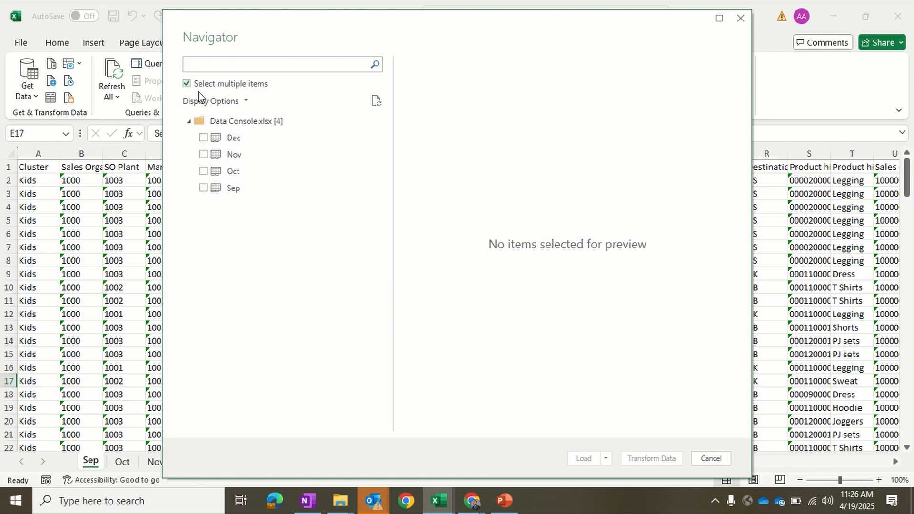
{"action": "left_click", "coordinate": [203, 138]}
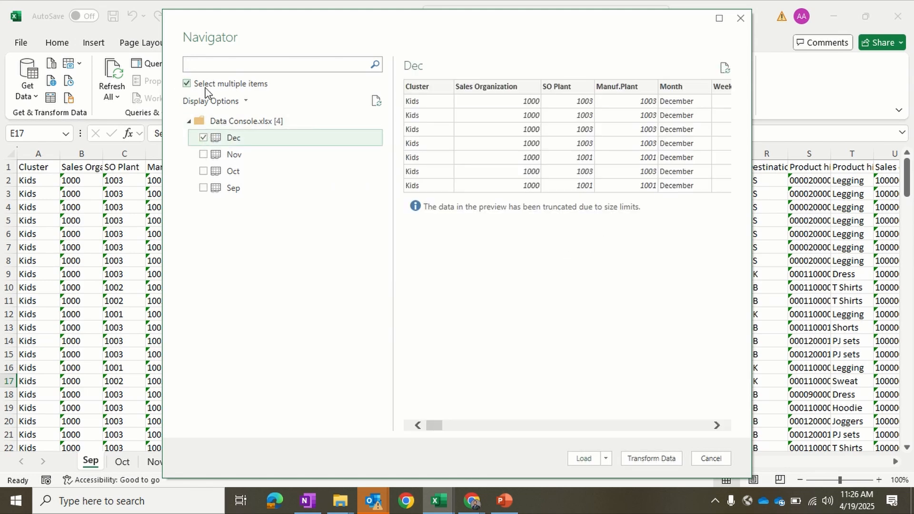
{"action": "left_click", "coordinate": [207, 156]}
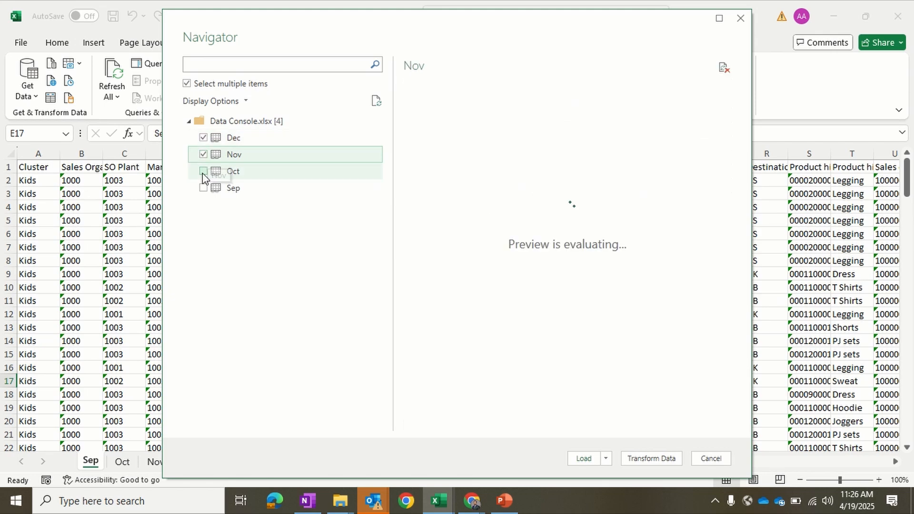
{"action": "left_click", "coordinate": [204, 174]}
{"action": "left_click", "coordinate": [203, 188]}
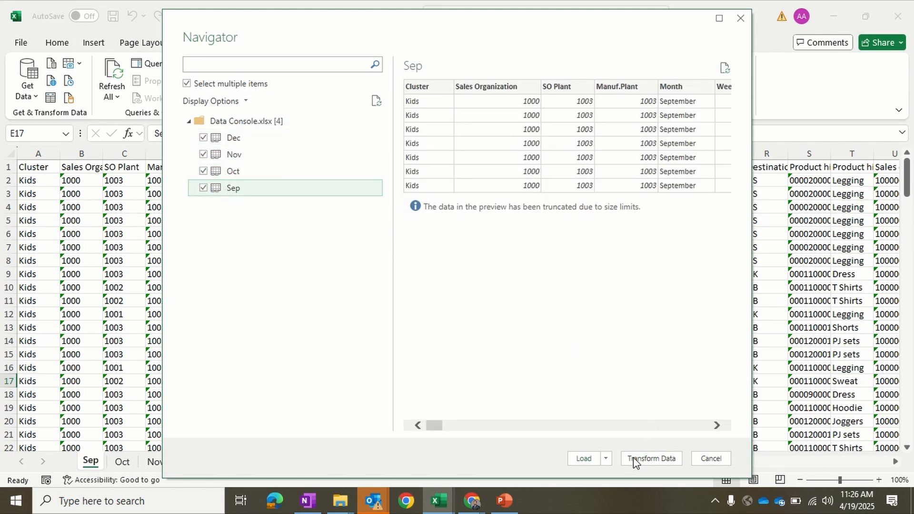
{"action": "left_click", "coordinate": [606, 462]}
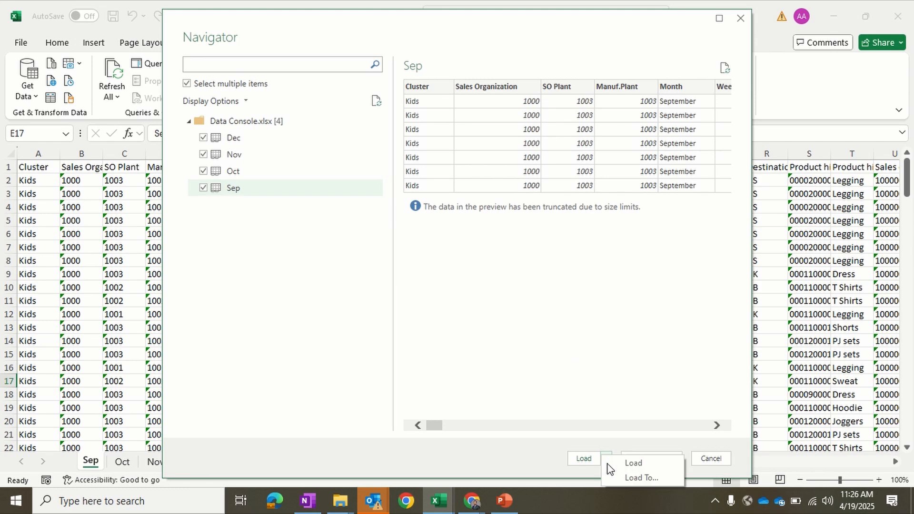
{"action": "left_click", "coordinate": [655, 418]}
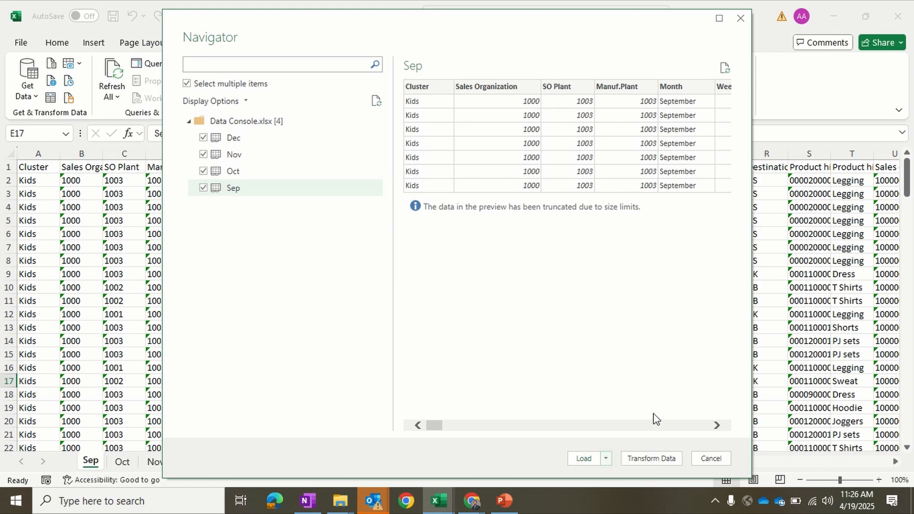
{"action": "left_click", "coordinate": [649, 458]}
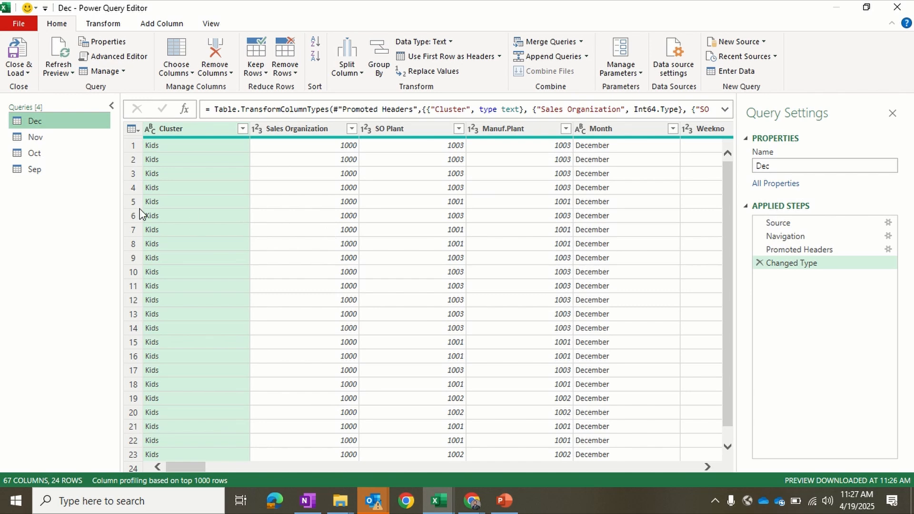
- Check the data previews of the Nov, Oct, Sep and Dec queries, ending on Dec
{"action": "left_click", "coordinate": [64, 138]}
{"action": "left_click", "coordinate": [57, 153]}
{"action": "left_click", "coordinate": [49, 172]}
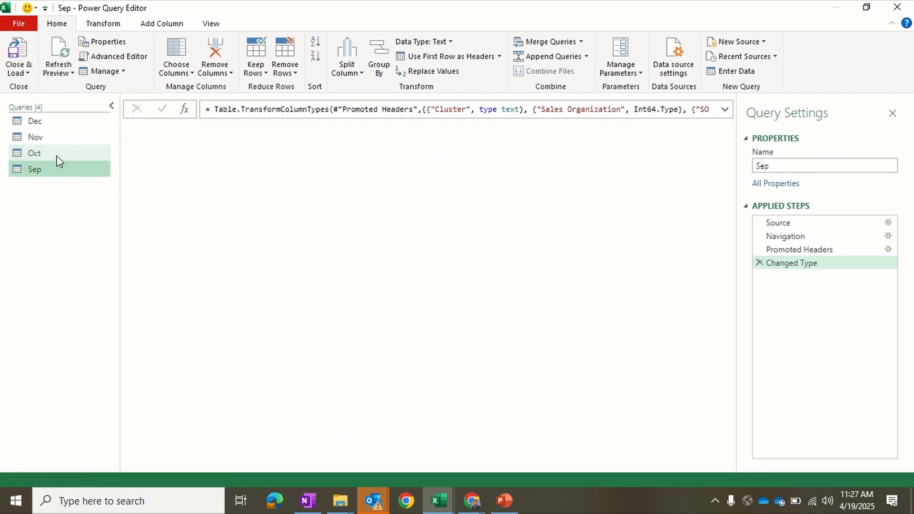
{"action": "left_click", "coordinate": [57, 155]}
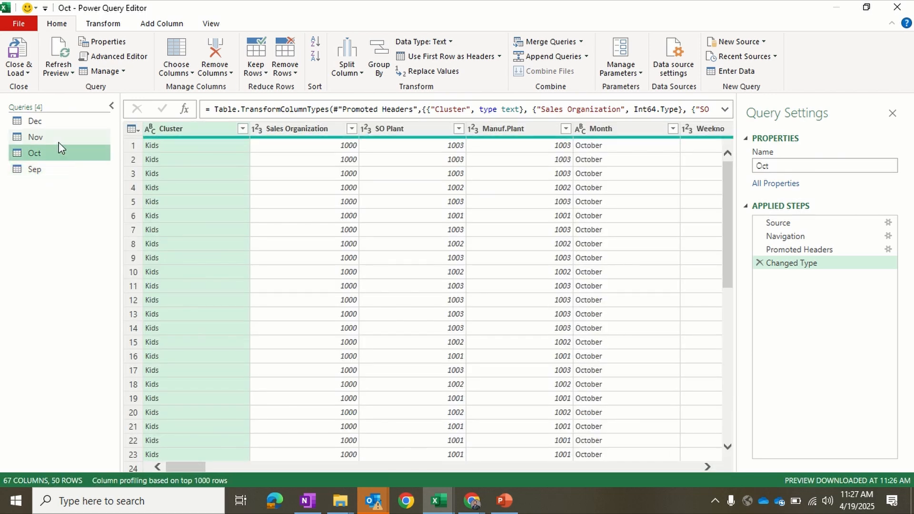
{"action": "left_click", "coordinate": [62, 123]}
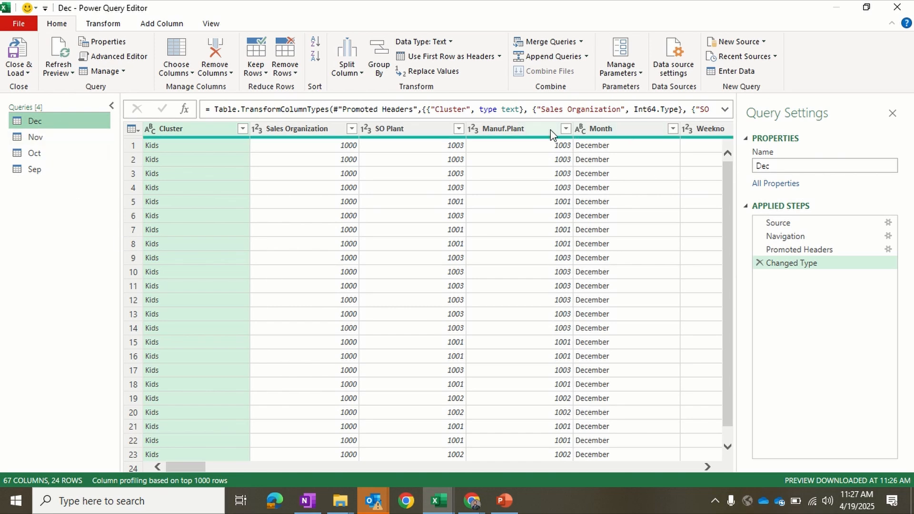
- Append the Dec query with Nov, Oct and Sep as a new query, using the three or more tables option
{"action": "left_click", "coordinate": [587, 57]}
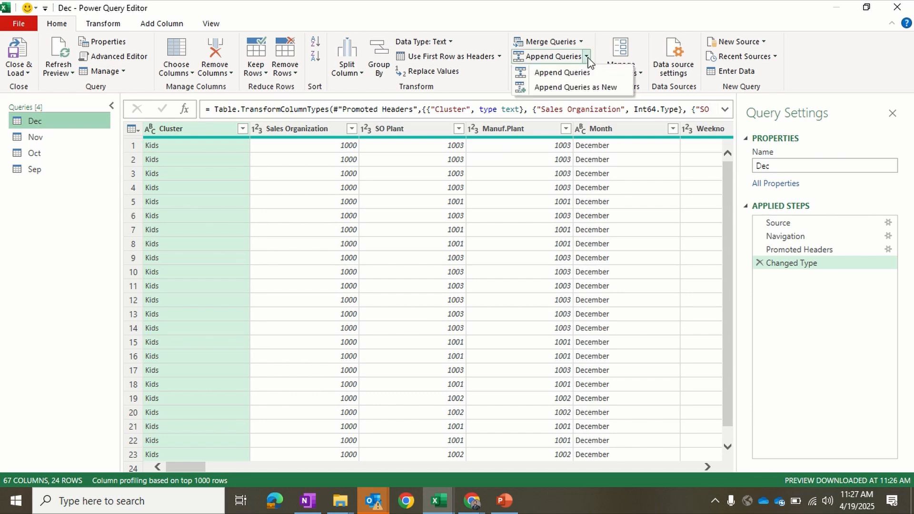
{"action": "left_click", "coordinate": [576, 87]}
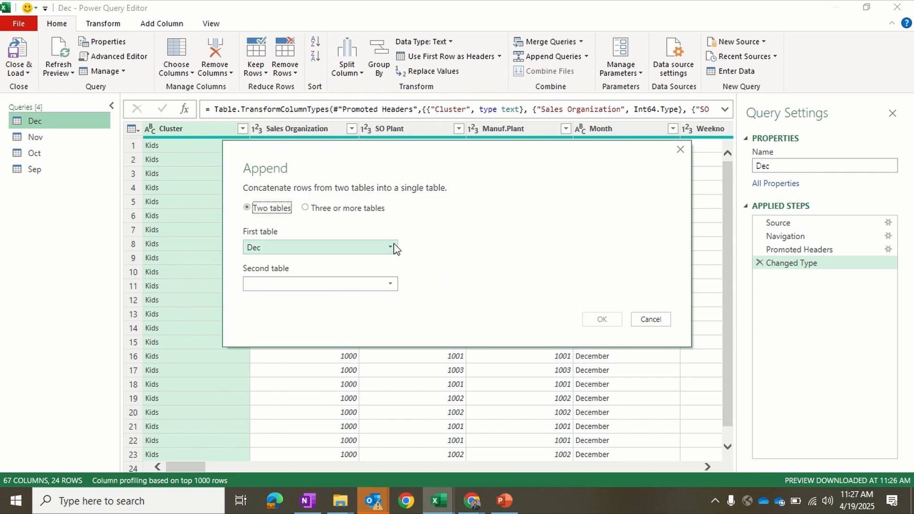
{"action": "left_click", "coordinate": [304, 207]}
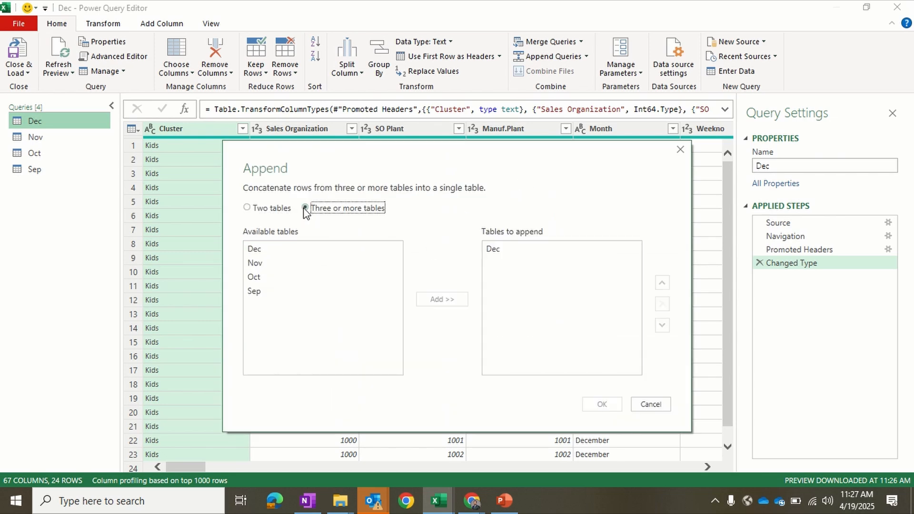
{"action": "left_click", "coordinate": [321, 264]}
{"action": "left_click", "coordinate": [307, 277]}
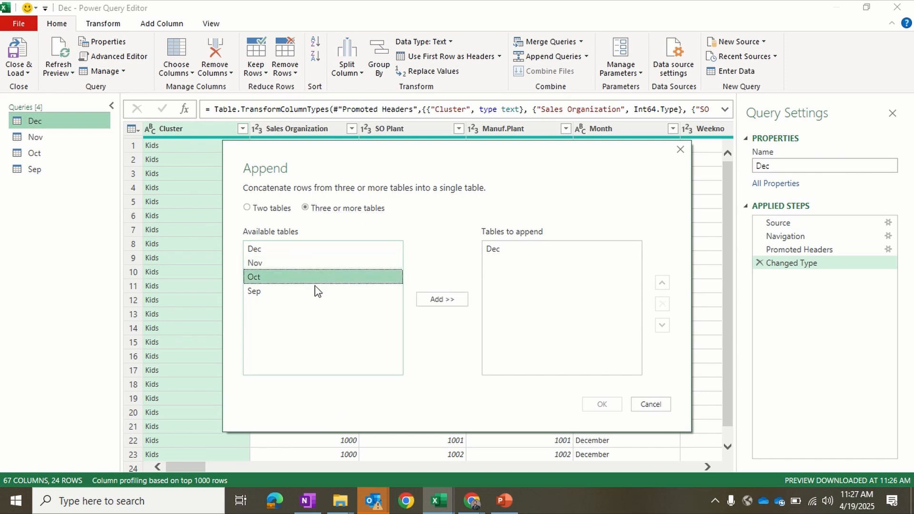
{"action": "left_click", "coordinate": [316, 263]}
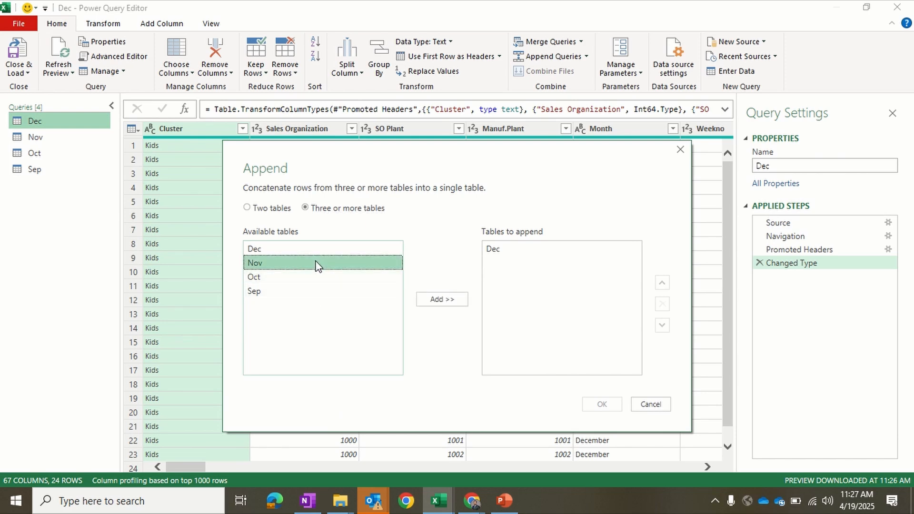
{"action": "left_click", "coordinate": [311, 280]}
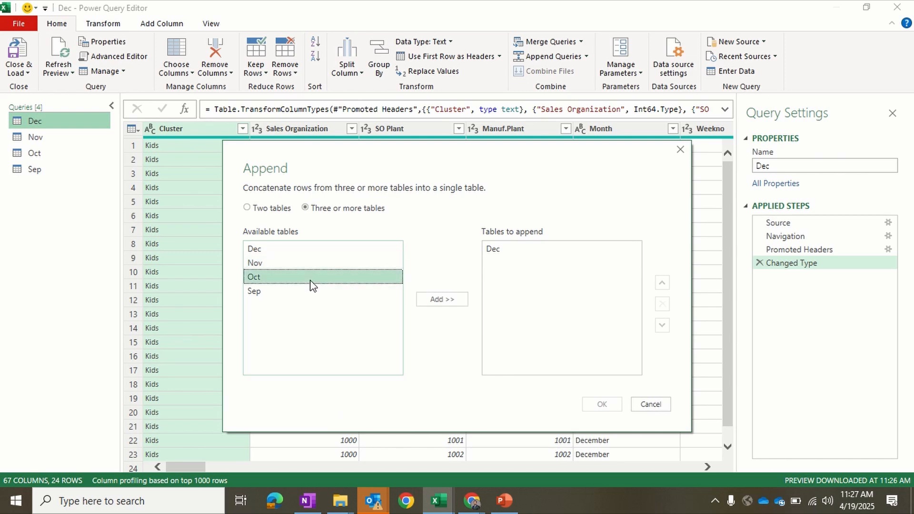
{"action": "left_click", "coordinate": [301, 293]}
{"action": "left_click", "coordinate": [317, 266], "text": "shift"}
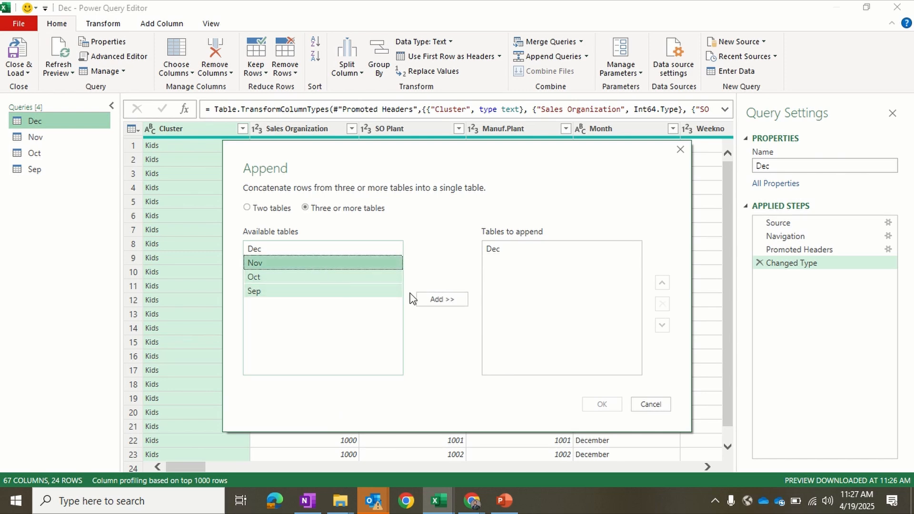
{"action": "left_click", "coordinate": [441, 301]}
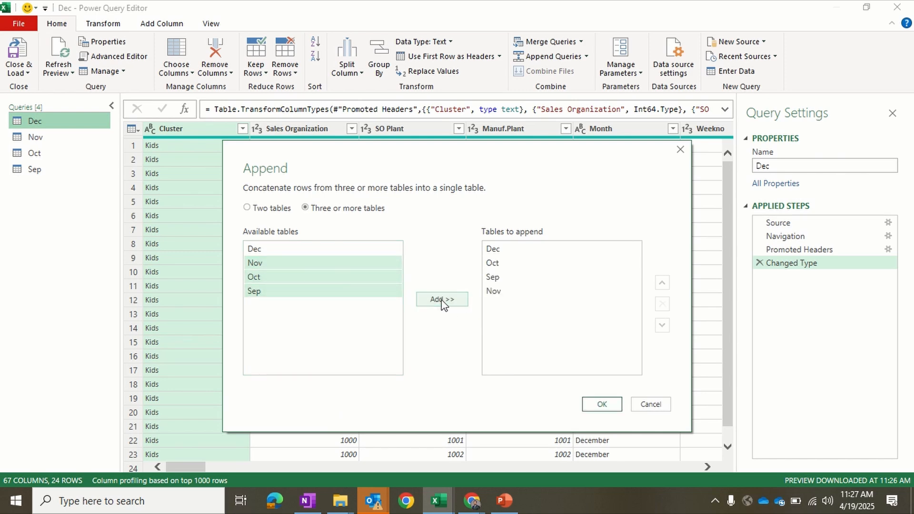
{"action": "left_click", "coordinate": [602, 405]}
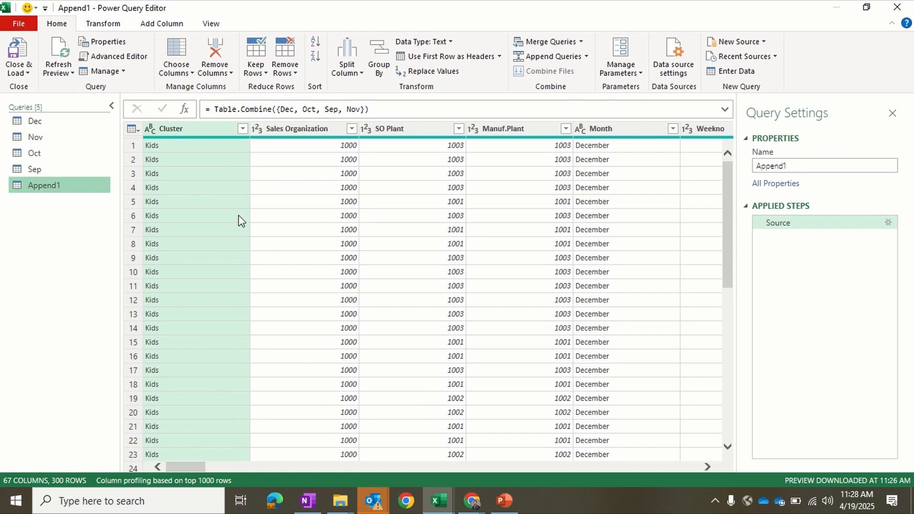
- Rename the appended query as Sales_data
{"action": "right_click", "coordinate": [74, 190]}
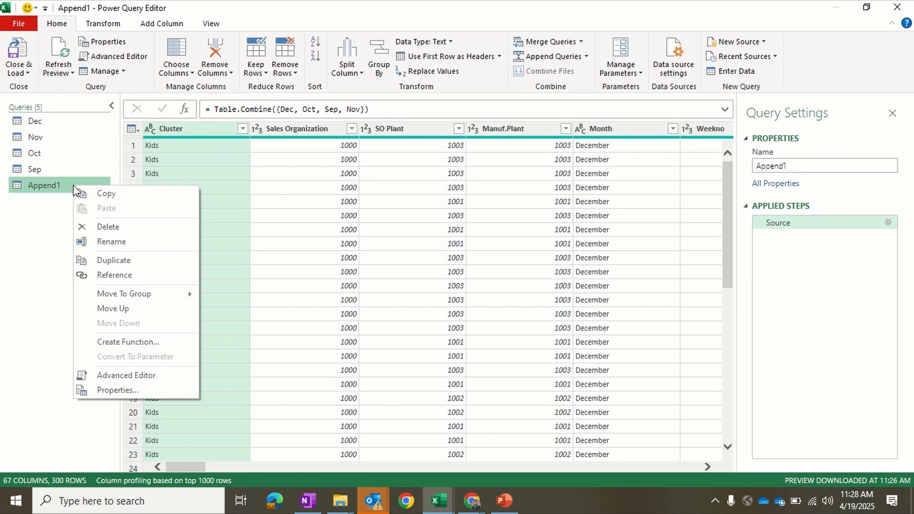
{"action": "left_click", "coordinate": [111, 243]}
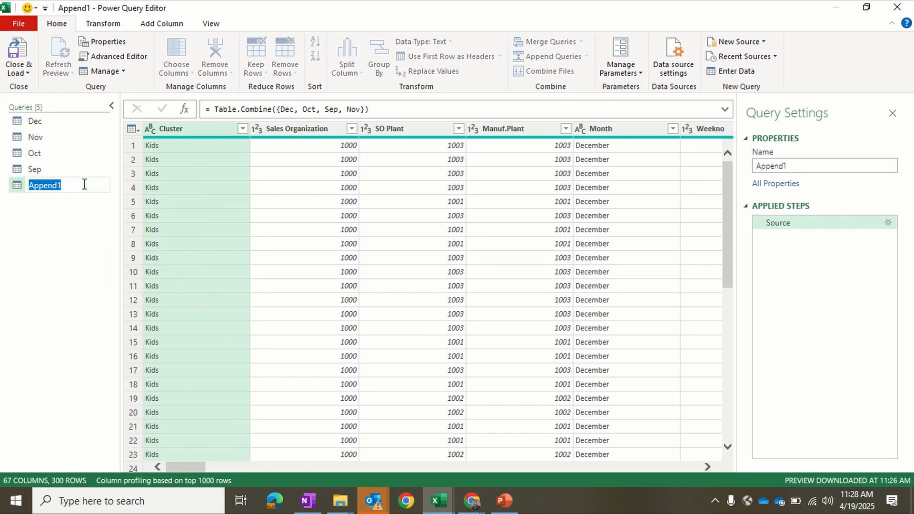
{"action": "type", "text": "Sales d"}
{"action": "left_click", "coordinate": [86, 231]}
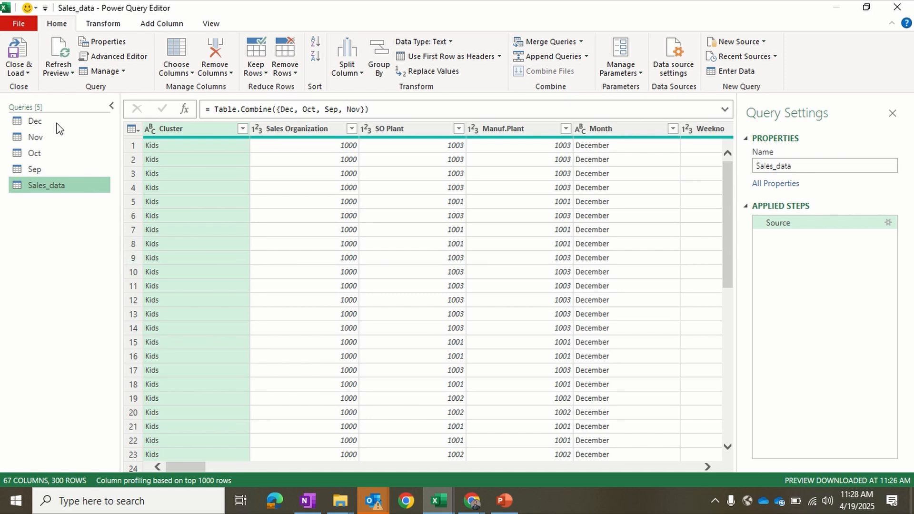
- Close Power Query Editor and load the queries as a PivotTable Report on a new worksheet
{"action": "left_click", "coordinate": [27, 72]}
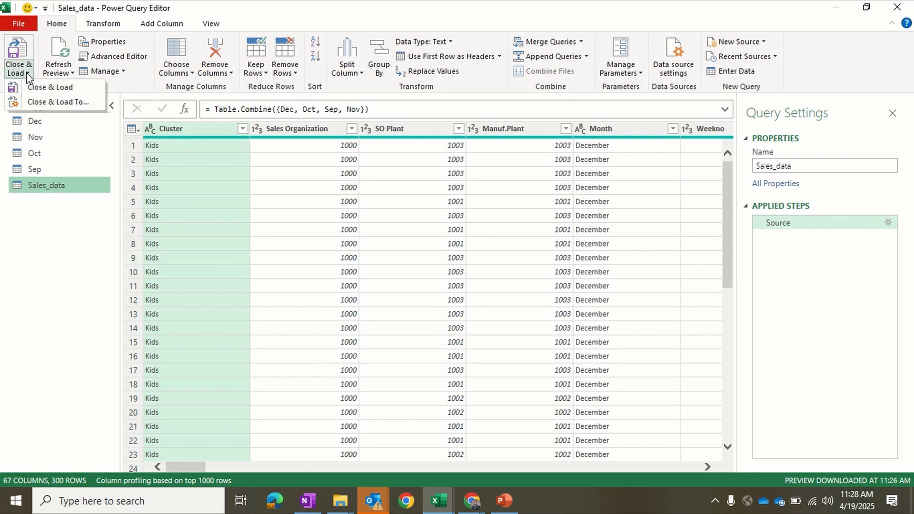
{"action": "left_click", "coordinate": [53, 102]}
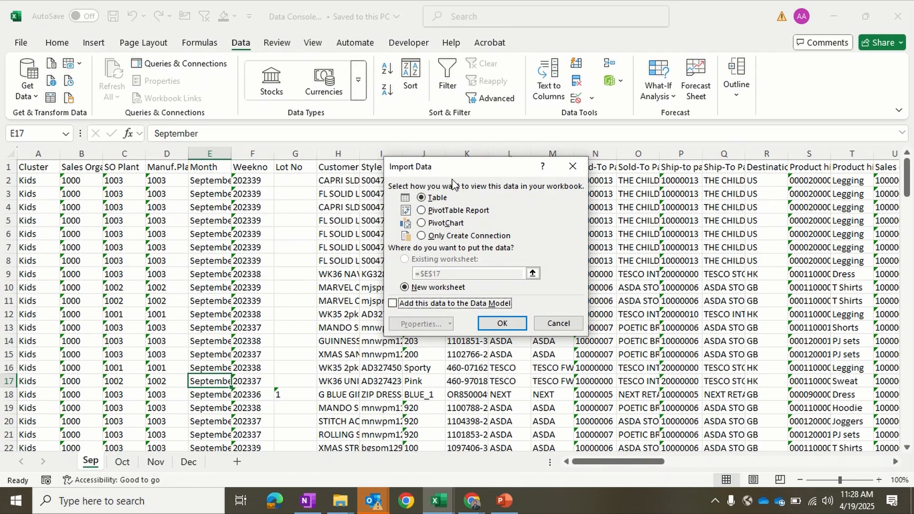
{"action": "left_click", "coordinate": [425, 210]}
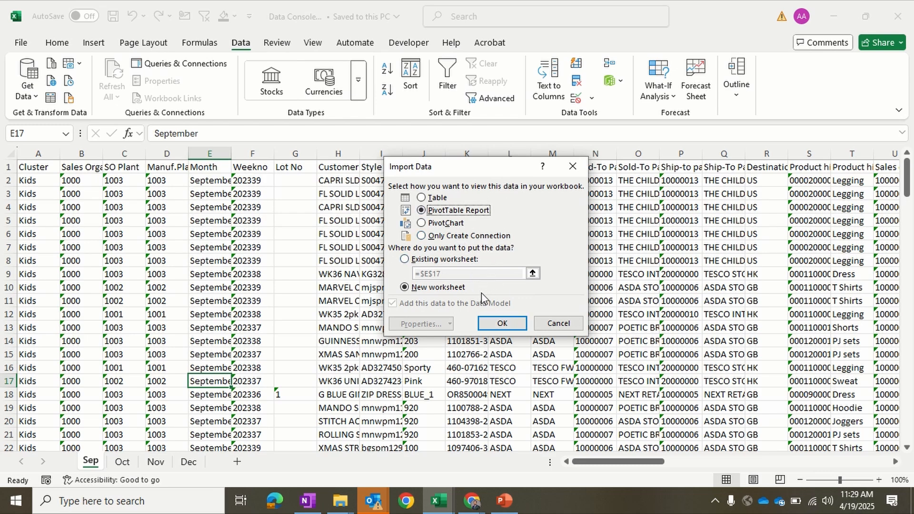
{"action": "left_click", "coordinate": [501, 324]}
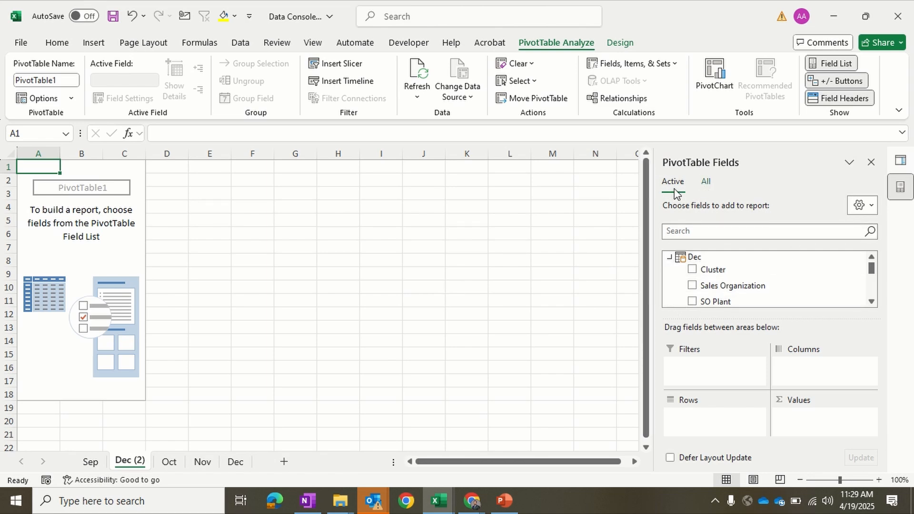
- List all available tables in the PivotTable fields and expand the Sales_data table
{"action": "left_click", "coordinate": [710, 191]}
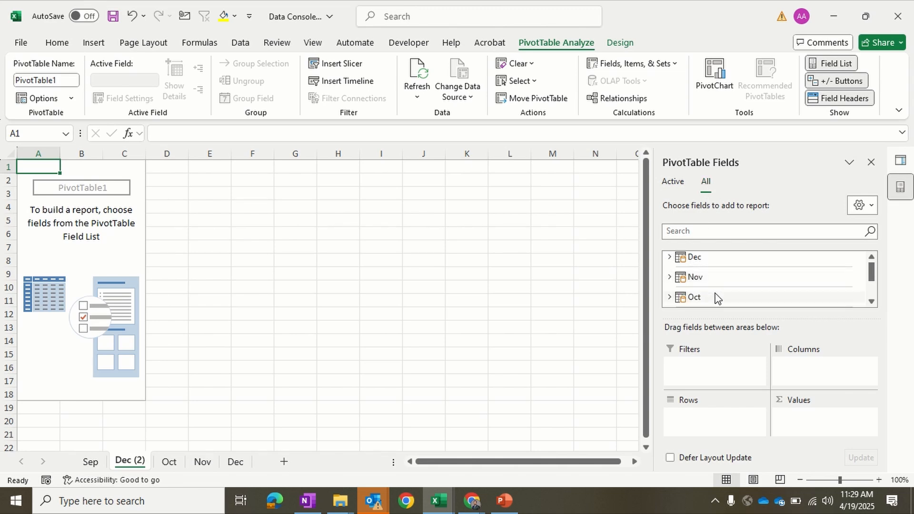
{"action": "scroll", "coordinate": [716, 293], "scroll_direction": "down", "scroll_amount": 1}
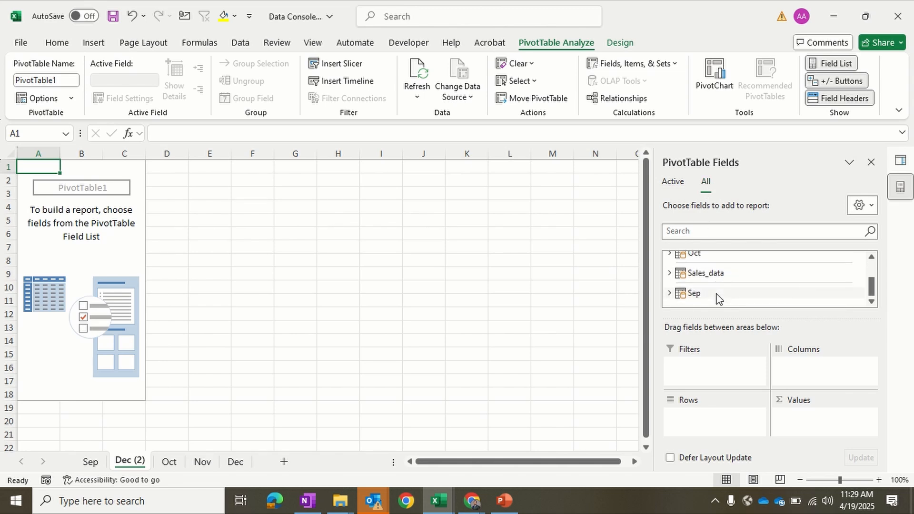
{"action": "left_click", "coordinate": [670, 274]}
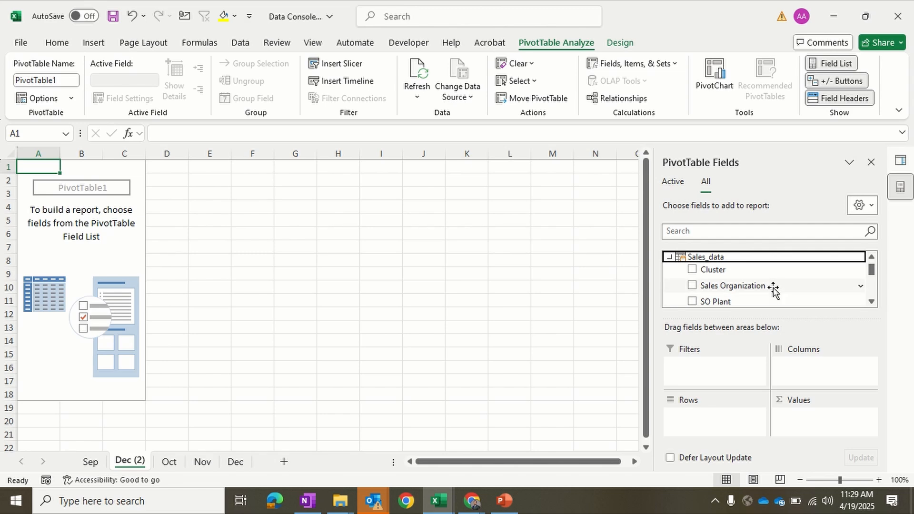
- Add the Month field from Sales_data to the PivotTable's Rows area
{"action": "scroll", "coordinate": [772, 289], "scroll_direction": "down", "scroll_amount": 1}
{"action": "scroll", "coordinate": [772, 289], "scroll_direction": "down", "scroll_amount": 2}
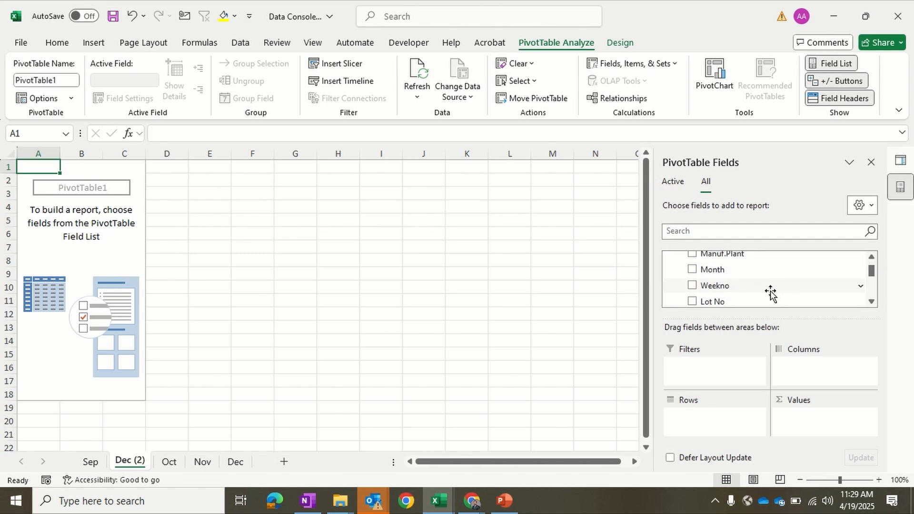
{"action": "scroll", "coordinate": [772, 298], "scroll_direction": "down", "scroll_amount": 6}
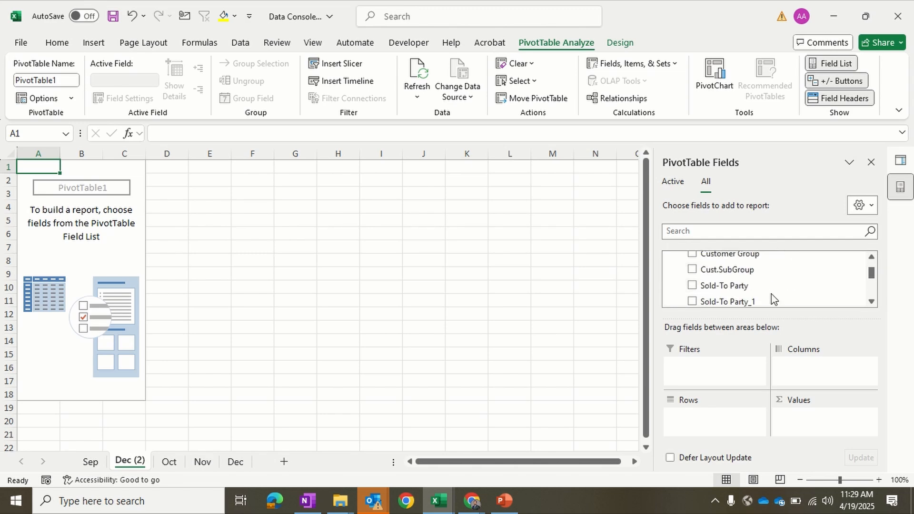
{"action": "scroll", "coordinate": [772, 298], "scroll_direction": "down", "scroll_amount": 6}
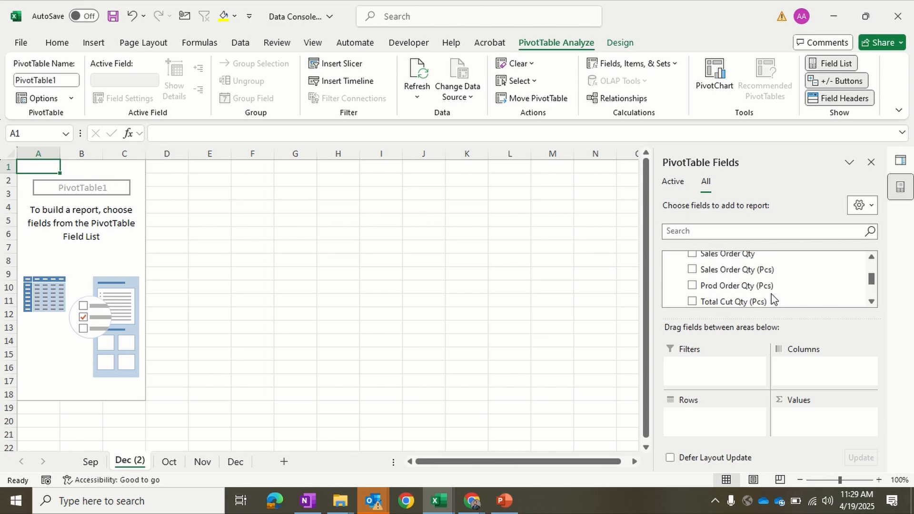
{"action": "scroll", "coordinate": [772, 298], "scroll_direction": "down", "scroll_amount": 6}
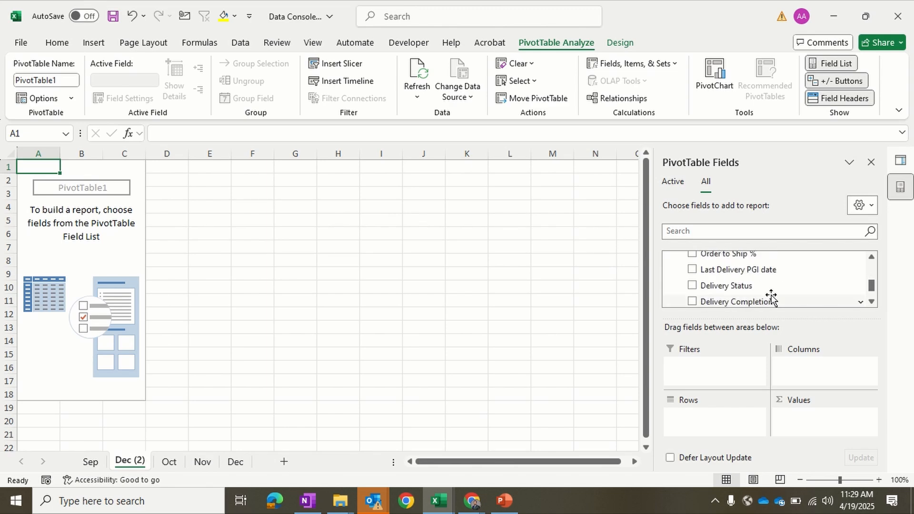
{"action": "scroll", "coordinate": [770, 298], "scroll_direction": "down", "scroll_amount": 3}
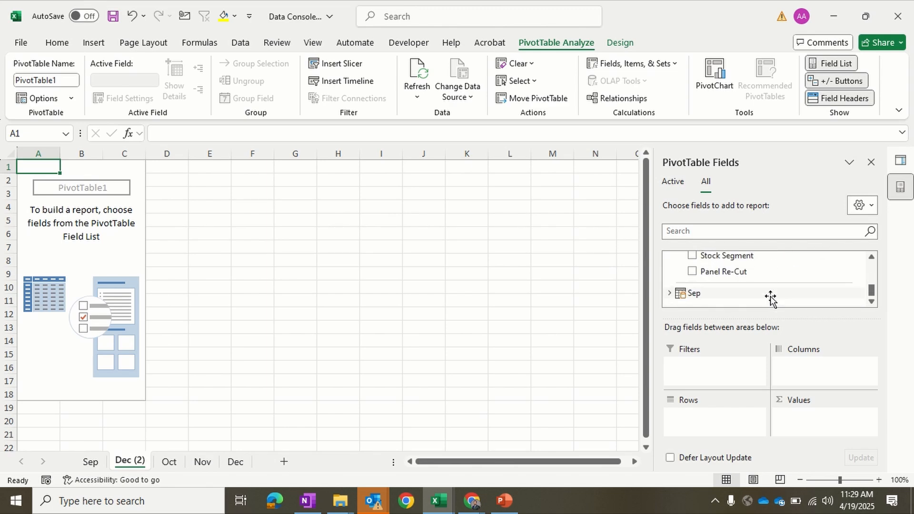
{"action": "scroll", "coordinate": [770, 297], "scroll_direction": "up", "scroll_amount": 8}
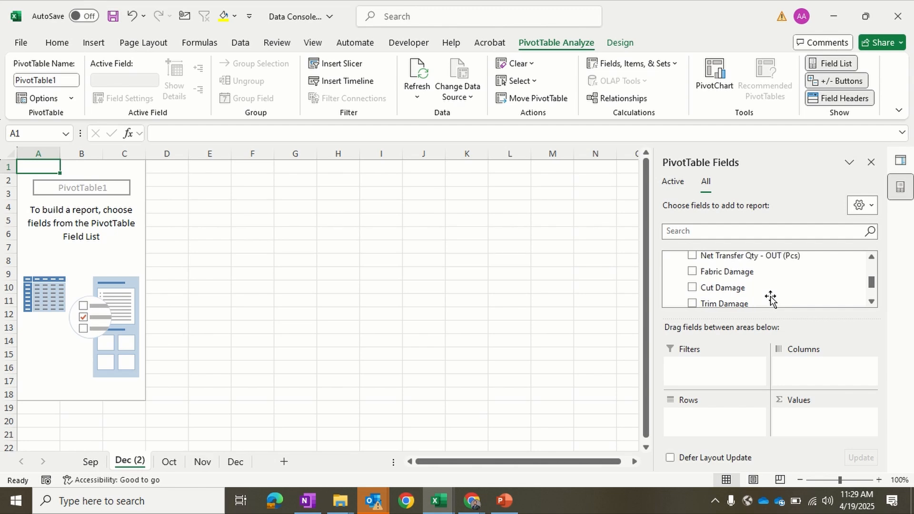
{"action": "scroll", "coordinate": [770, 298], "scroll_direction": "up", "scroll_amount": 8}
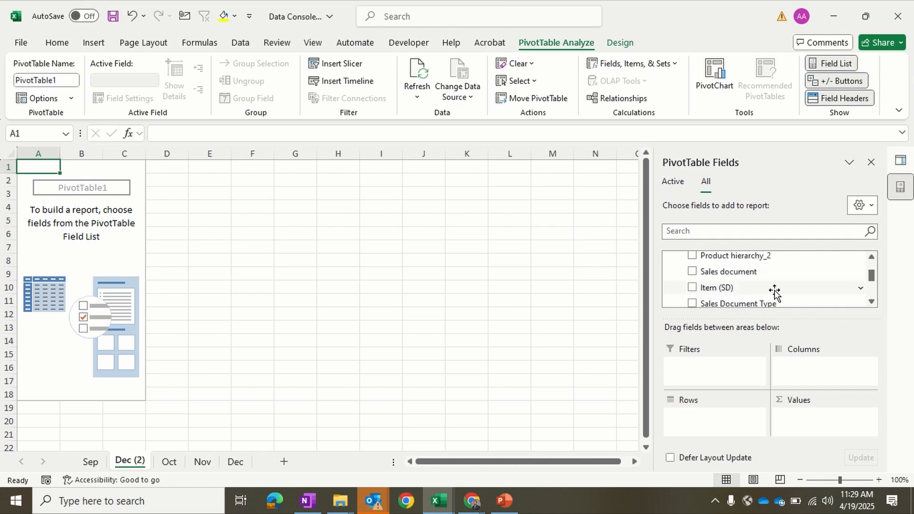
{"action": "scroll", "coordinate": [774, 295], "scroll_direction": "up", "scroll_amount": 8}
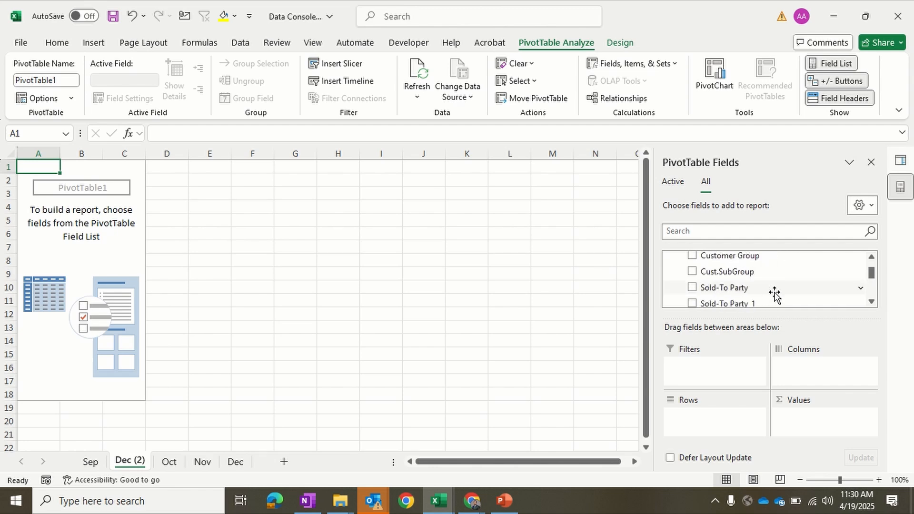
{"action": "scroll", "coordinate": [774, 295], "scroll_direction": "up", "scroll_amount": 5}
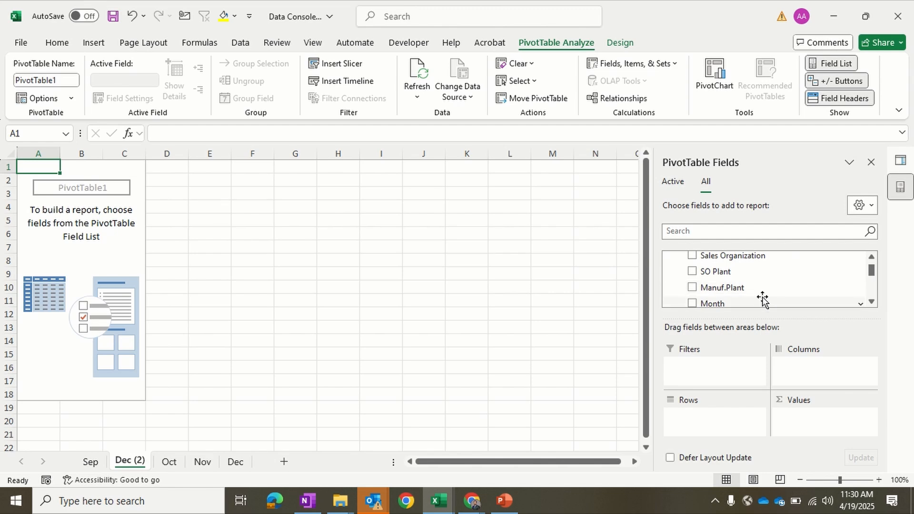
{"action": "left_click_drag", "start_coordinate": [760, 303], "coordinate": [692, 426]}
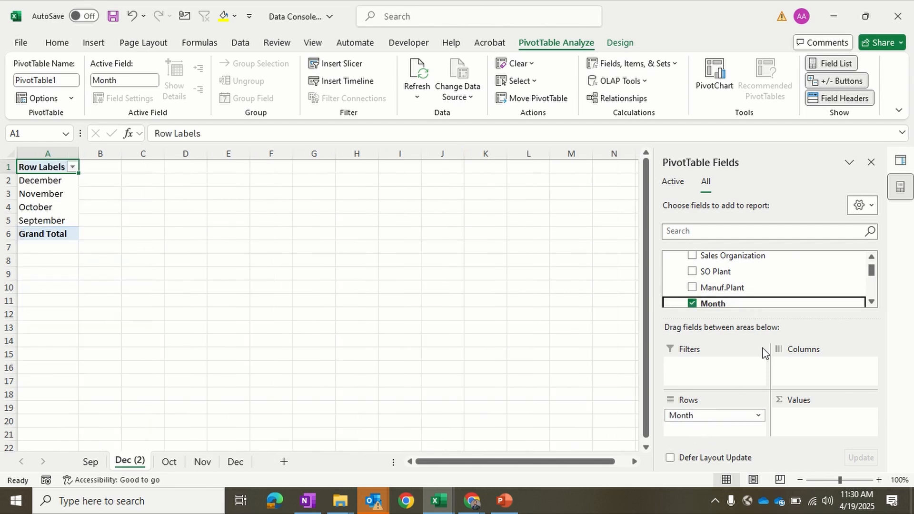
- Add the Cust.SubGroup field from Sales_data to the Rows area above Month
{"action": "scroll", "coordinate": [778, 288], "scroll_direction": "up", "scroll_amount": 1}
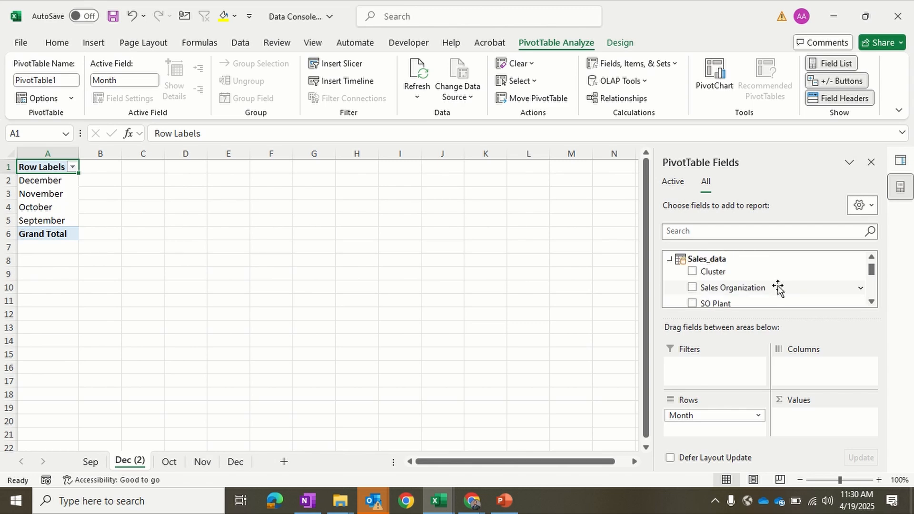
{"action": "scroll", "coordinate": [779, 287], "scroll_direction": "down", "scroll_amount": 2}
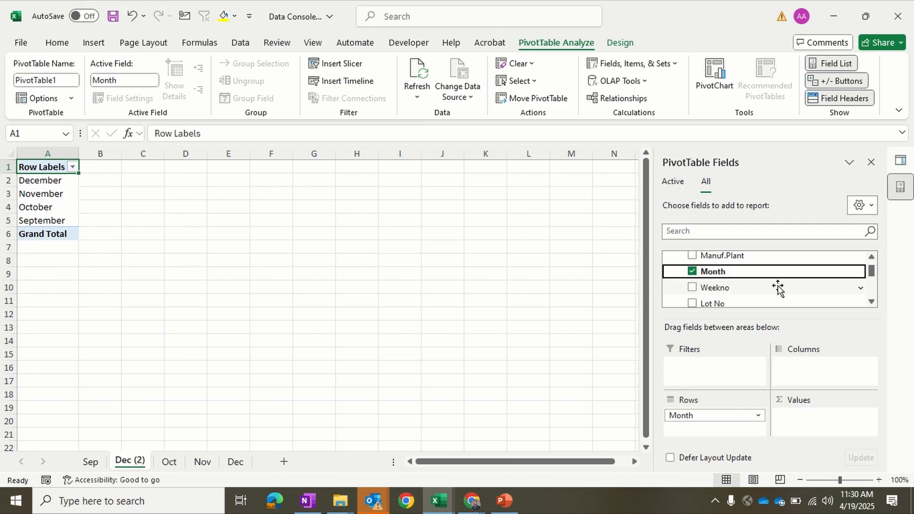
{"action": "scroll", "coordinate": [778, 288], "scroll_direction": "down", "scroll_amount": 1}
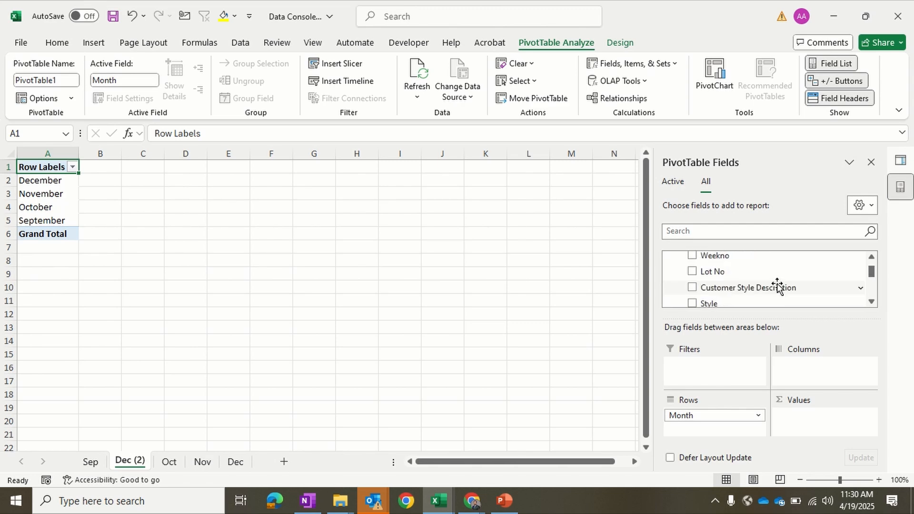
{"action": "scroll", "coordinate": [777, 285], "scroll_direction": "down", "scroll_amount": 1}
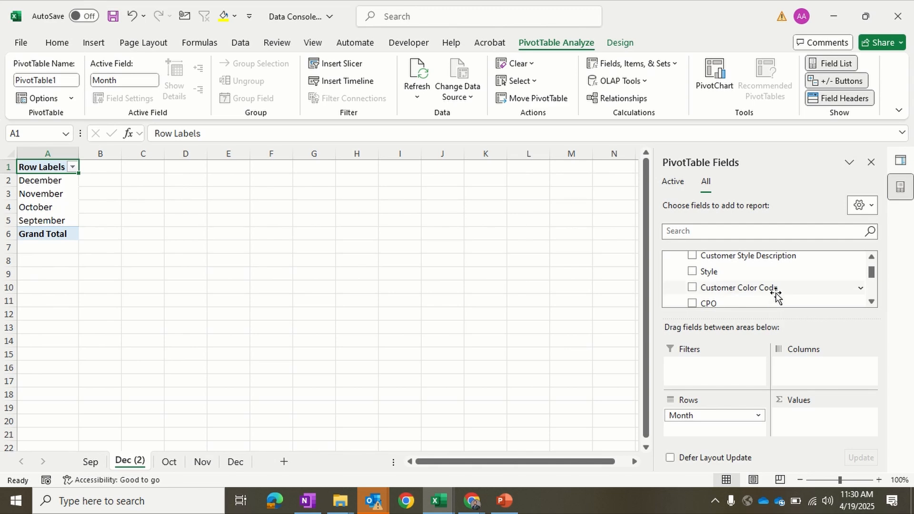
{"action": "scroll", "coordinate": [776, 295], "scroll_direction": "down", "scroll_amount": 1}
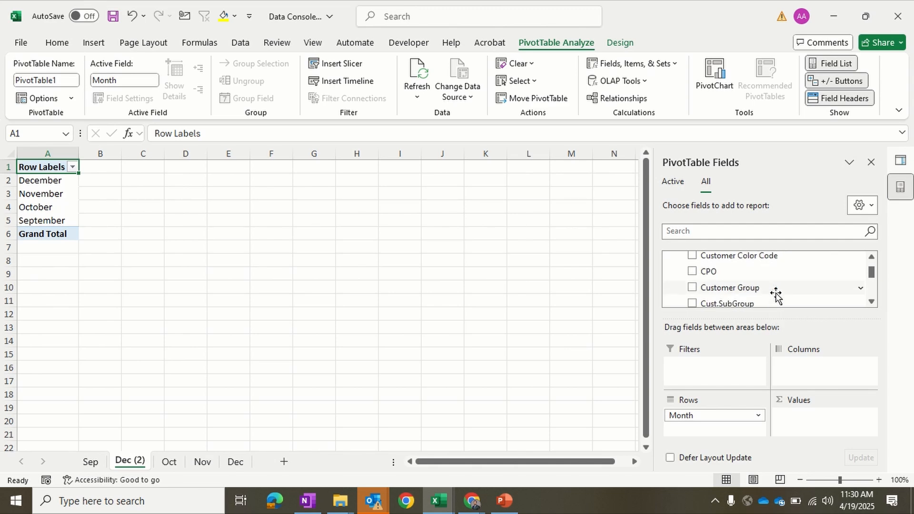
{"action": "left_click_drag", "start_coordinate": [769, 303], "coordinate": [730, 410]}
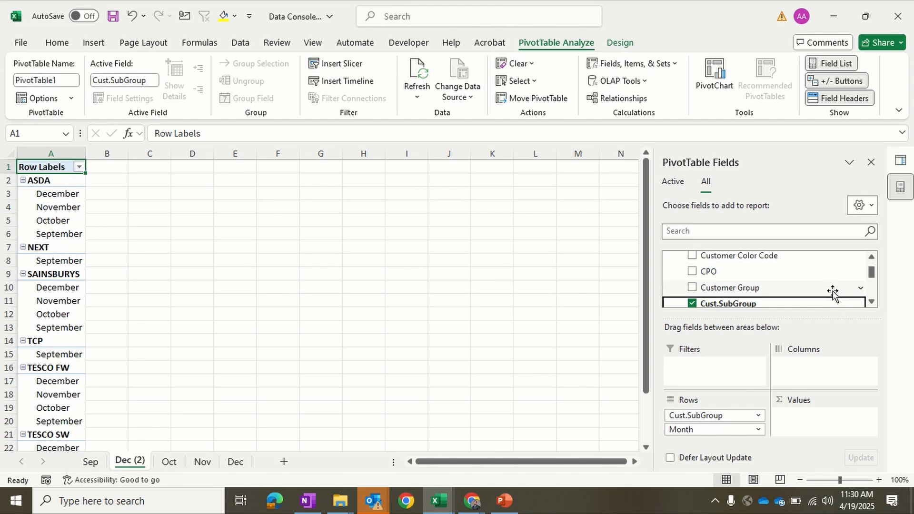
- Add the Sales Order Qty field from Sales_data to the Values area as a sum
{"action": "scroll", "coordinate": [832, 293], "scroll_direction": "up", "scroll_amount": 1}
{"action": "scroll", "coordinate": [832, 294], "scroll_direction": "down", "scroll_amount": 8}
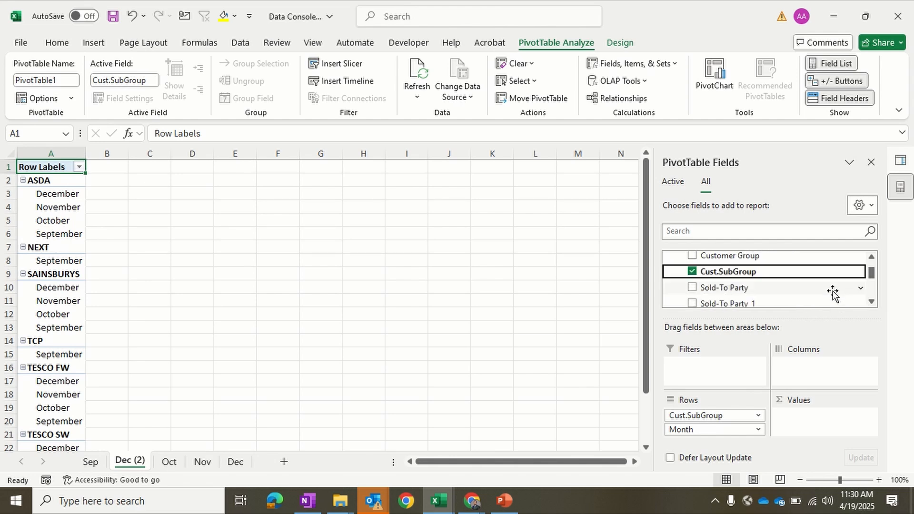
{"action": "scroll", "coordinate": [832, 294], "scroll_direction": "down", "scroll_amount": 2}
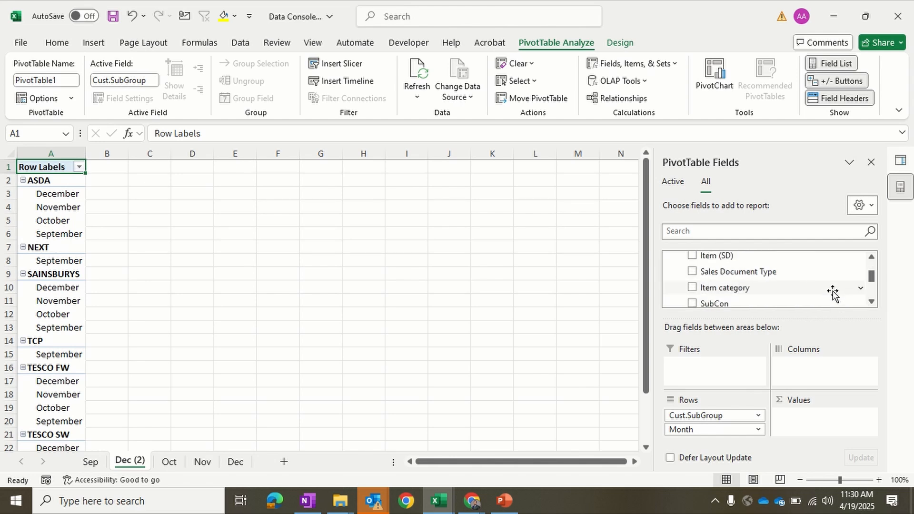
{"action": "scroll", "coordinate": [832, 294], "scroll_direction": "down", "scroll_amount": 2}
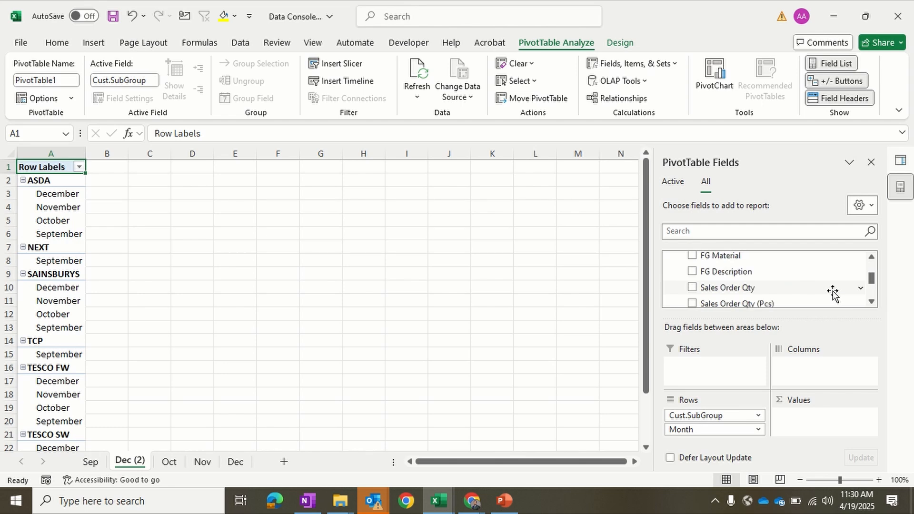
{"action": "left_click_drag", "start_coordinate": [832, 294], "coordinate": [808, 431]}
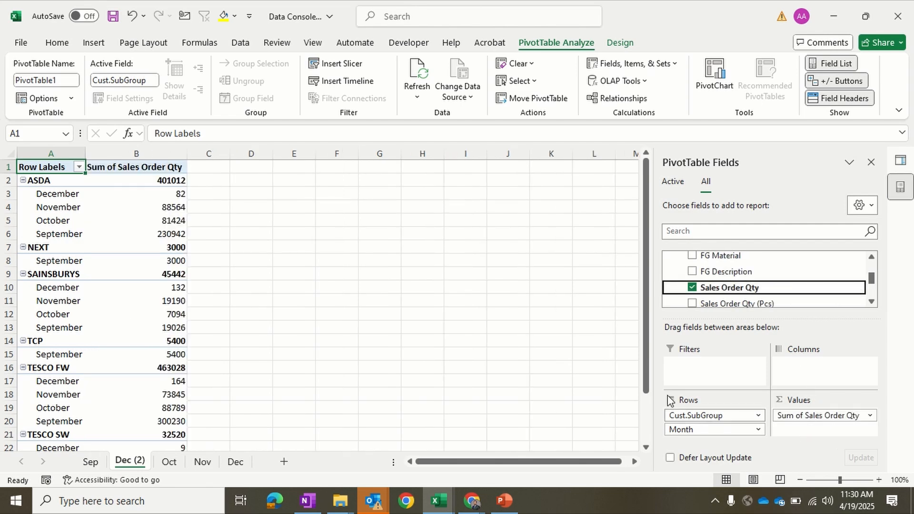
- Change the PivotTable's report layout to Tabular Form
{"action": "left_click", "coordinate": [620, 42]}
{"action": "left_click", "coordinate": [107, 91]}
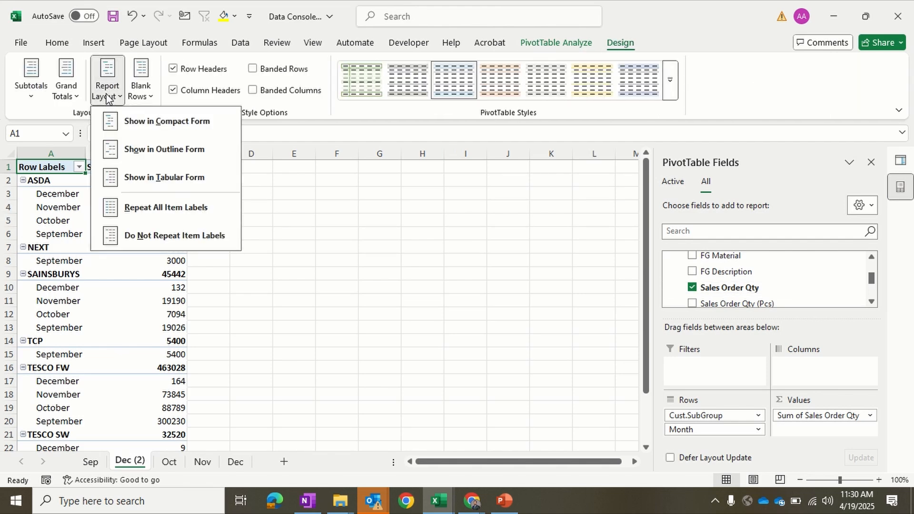
{"action": "left_click", "coordinate": [141, 188]}
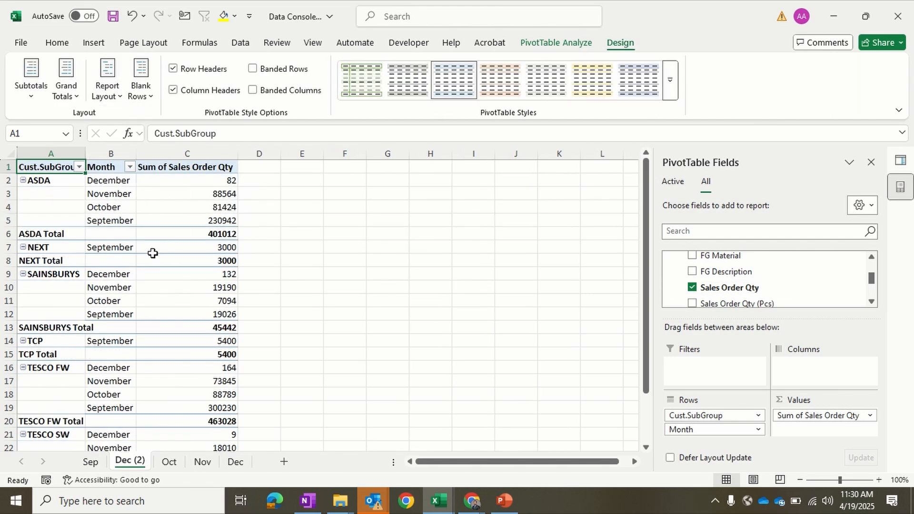
- Remove the Cust.SubGroup subtotals from the PivotTable
{"action": "right_click", "coordinate": [61, 238]}
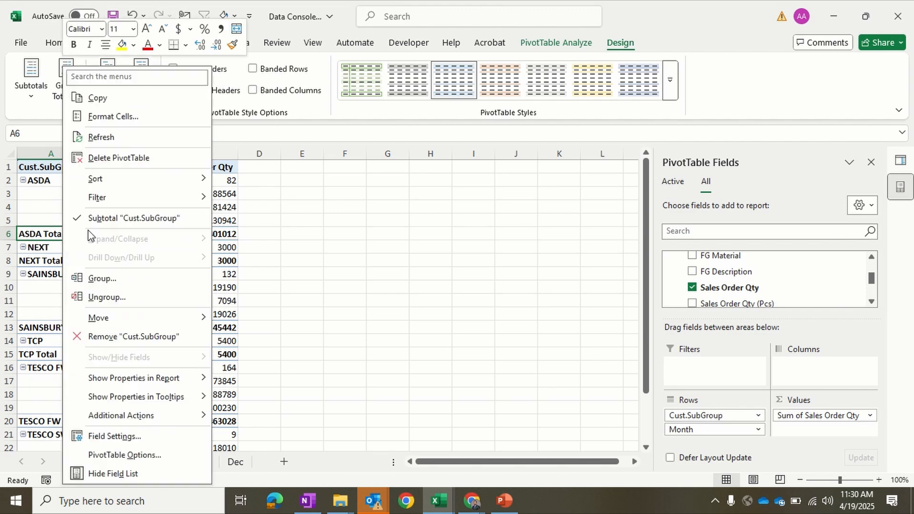
{"action": "mouse_move", "coordinate": [179, 185]}
{"action": "mouse_move", "coordinate": [169, 323]}
{"action": "left_click", "coordinate": [171, 218]}
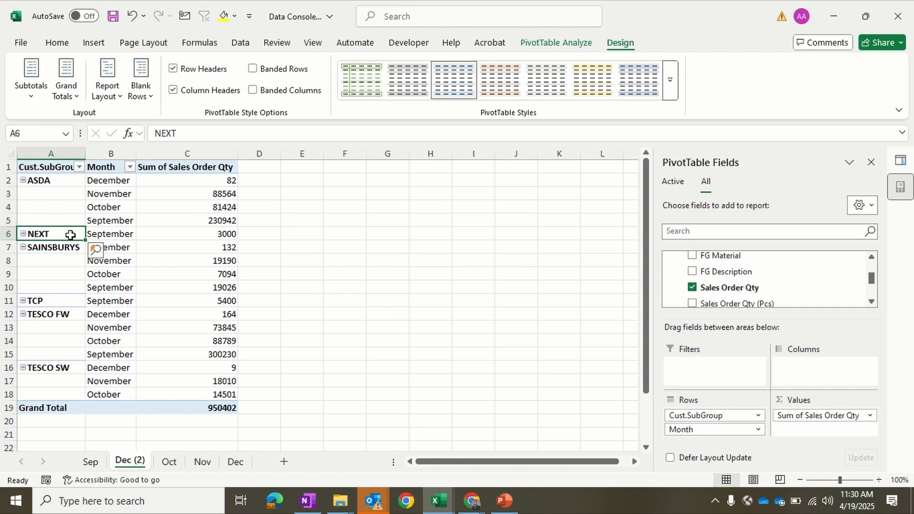
- Collapse the entire Cust.SubGroup field in the PivotTable and move Month from the Rows area to Columns
{"action": "right_click", "coordinate": [70, 235]}
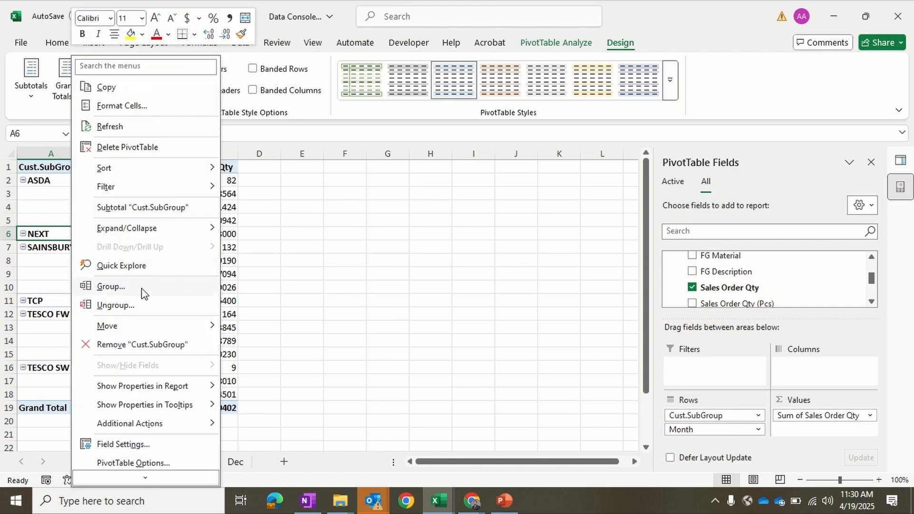
{"action": "scroll", "coordinate": [169, 347], "scroll_direction": "down", "scroll_amount": 1}
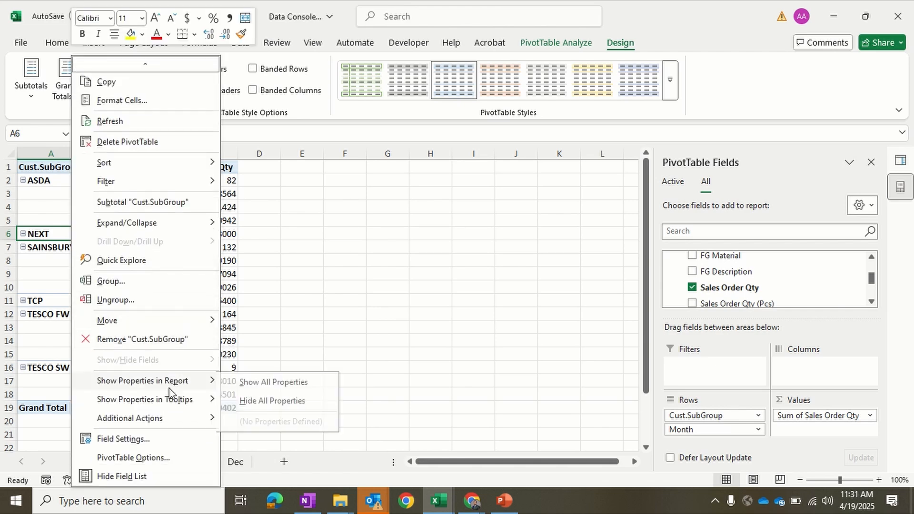
{"action": "mouse_move", "coordinate": [189, 423]}
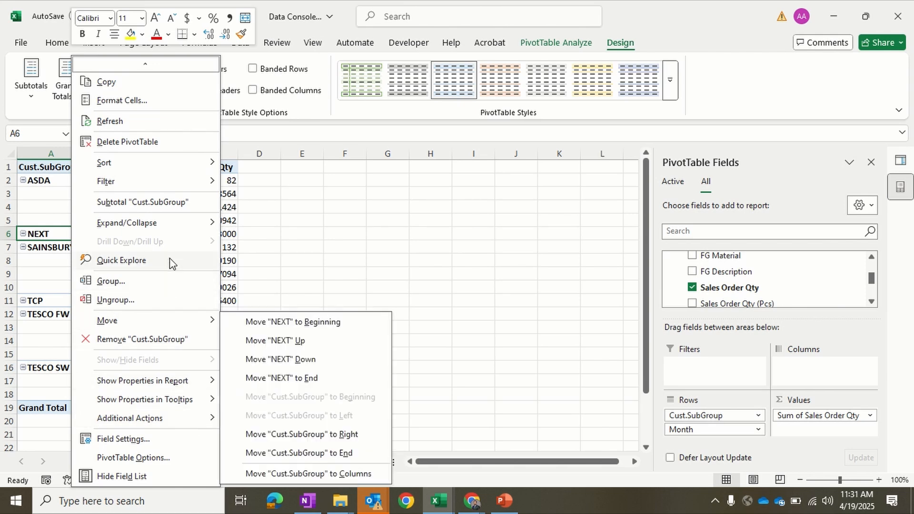
{"action": "mouse_move", "coordinate": [192, 229]}
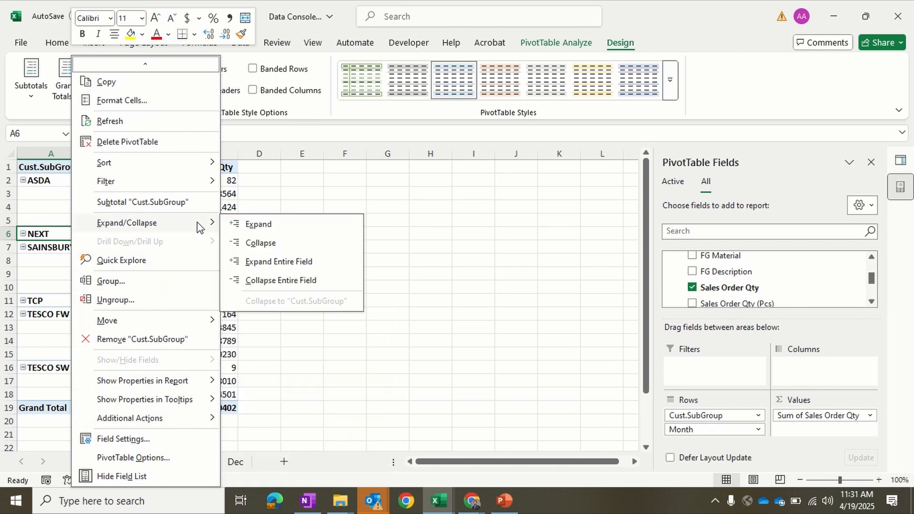
{"action": "left_click", "coordinate": [275, 283]}
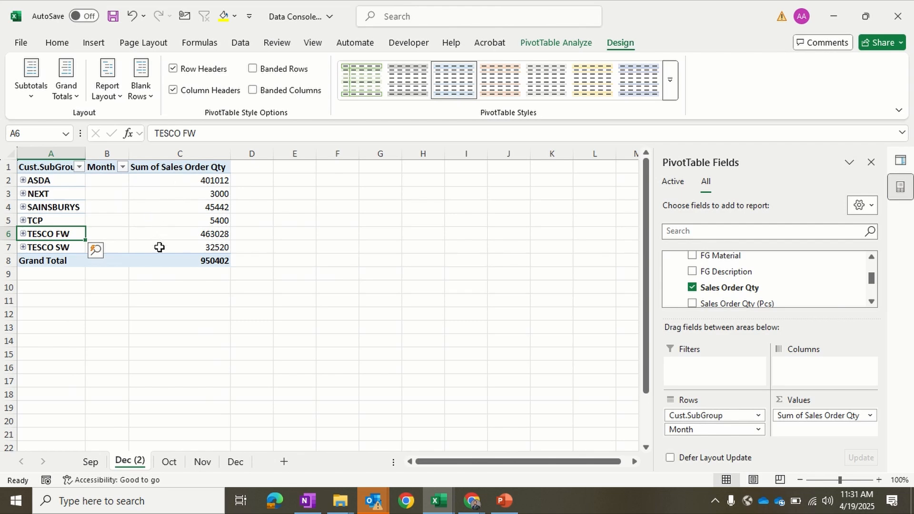
{"action": "left_click_drag", "start_coordinate": [724, 430], "coordinate": [831, 379]}
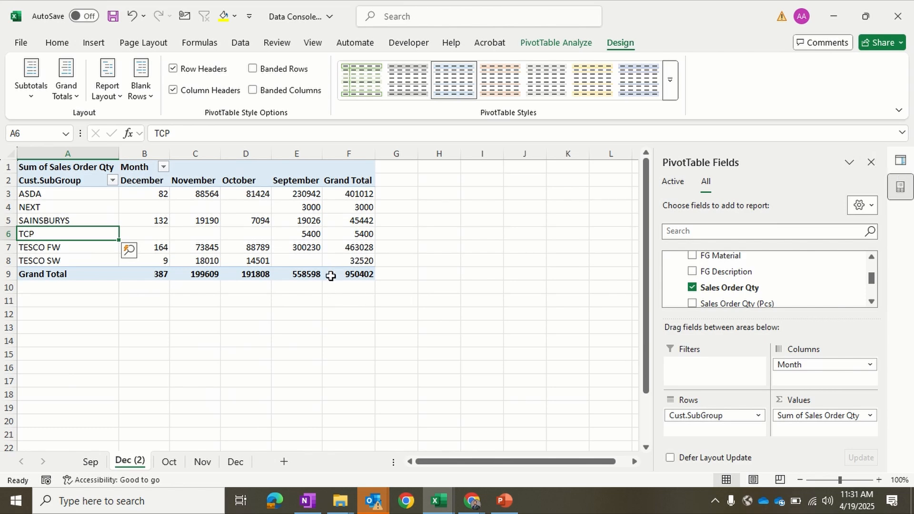
- Format all PivotTable values with thousands separators and no decimals, and close the PivotTable field list
{"action": "left_click_drag", "start_coordinate": [139, 193], "coordinate": [333, 274]}
{"action": "left_click", "coordinate": [57, 42]}
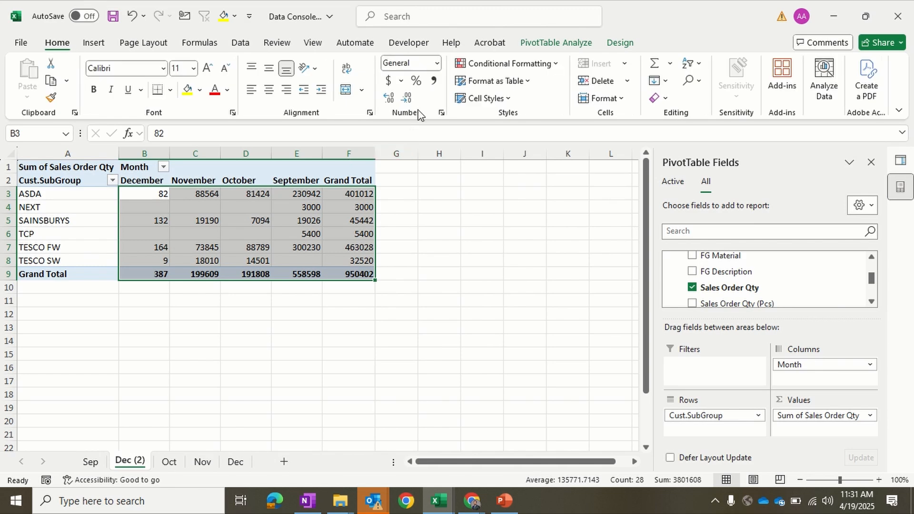
{"action": "left_click", "coordinate": [430, 85]}
{"action": "left_click", "coordinate": [406, 97]}
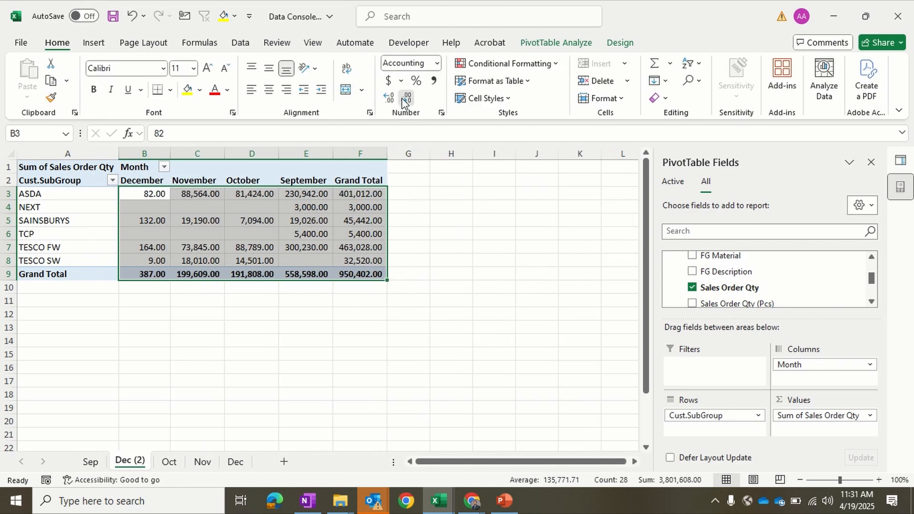
{"action": "left_click", "coordinate": [406, 98]}
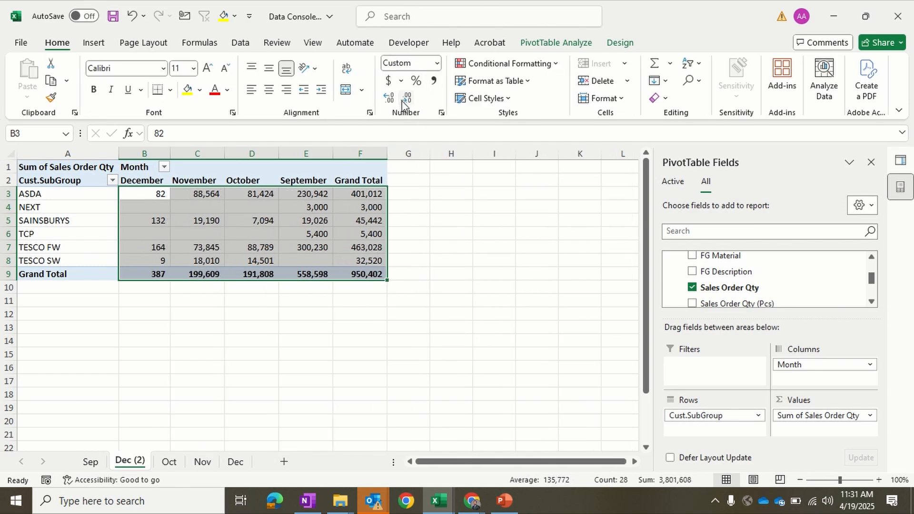
{"action": "left_click", "coordinate": [871, 163]}
{"action": "left_click", "coordinate": [486, 329]}
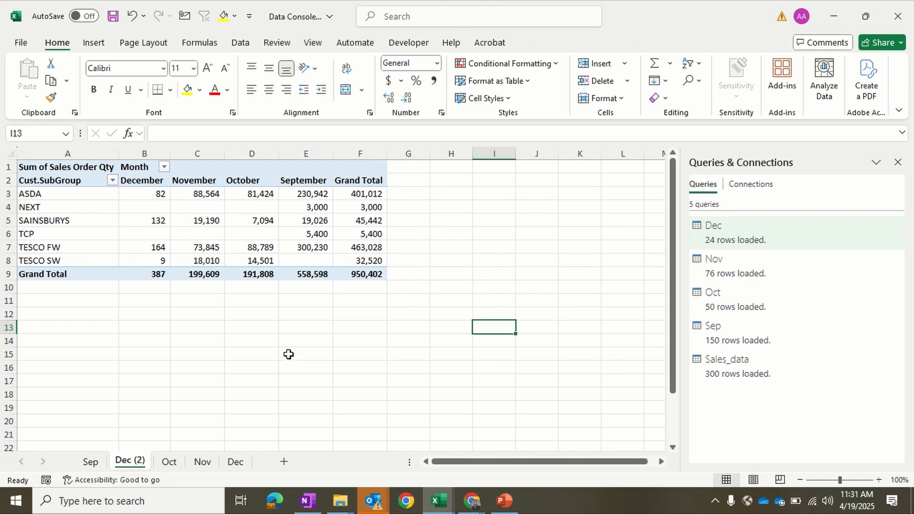
- Sort the customer subgroups by their Grand Total from largest to smallest
{"action": "right_click", "coordinate": [350, 193]}
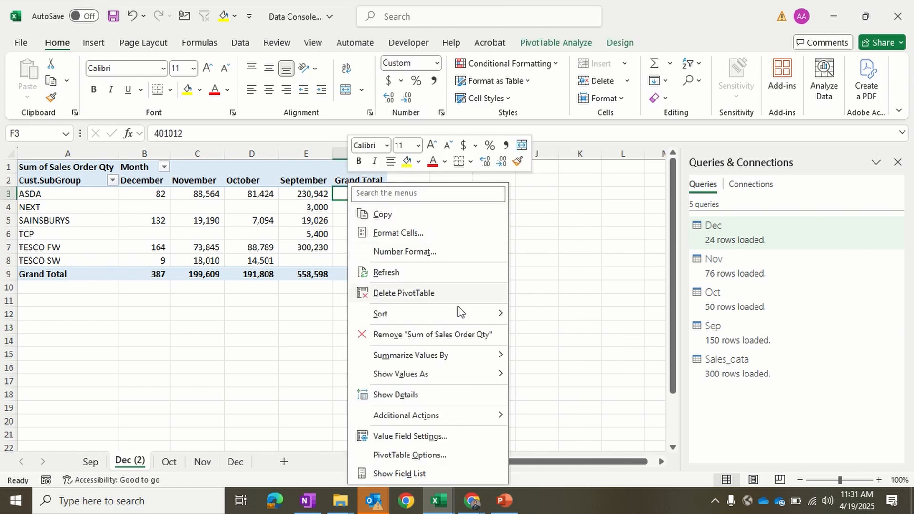
{"action": "mouse_move", "coordinate": [467, 314]}
{"action": "left_click", "coordinate": [560, 334]}
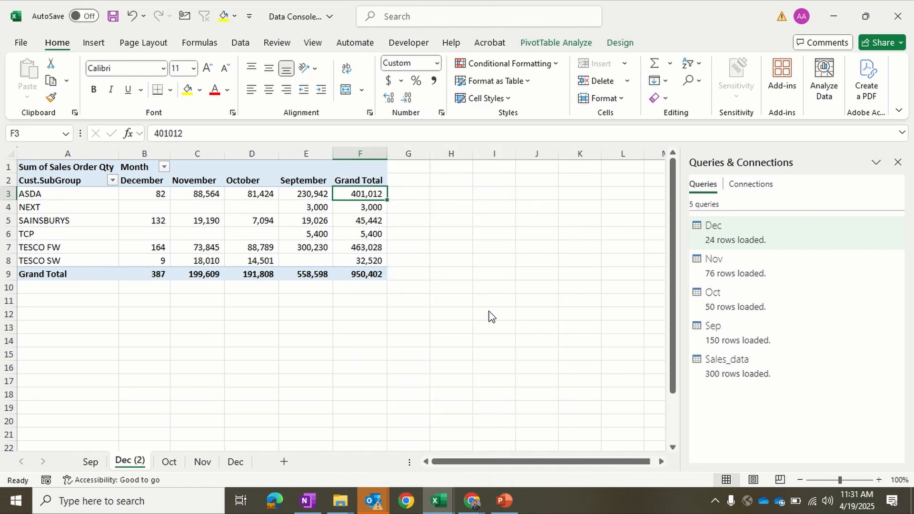
{"action": "left_click", "coordinate": [247, 352]}
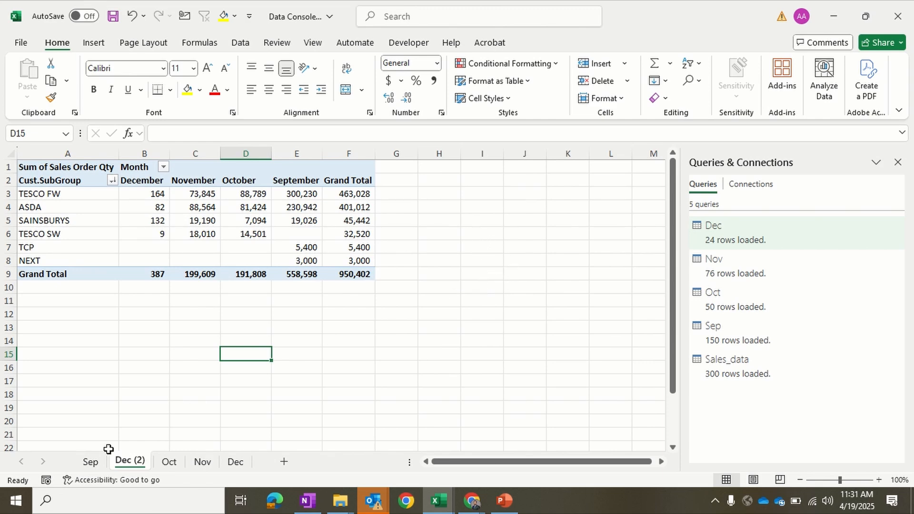
- Rename the Dec (2) sheet as Summary and move it in front of the Sep sheet
{"action": "double_click", "coordinate": [128, 464]}
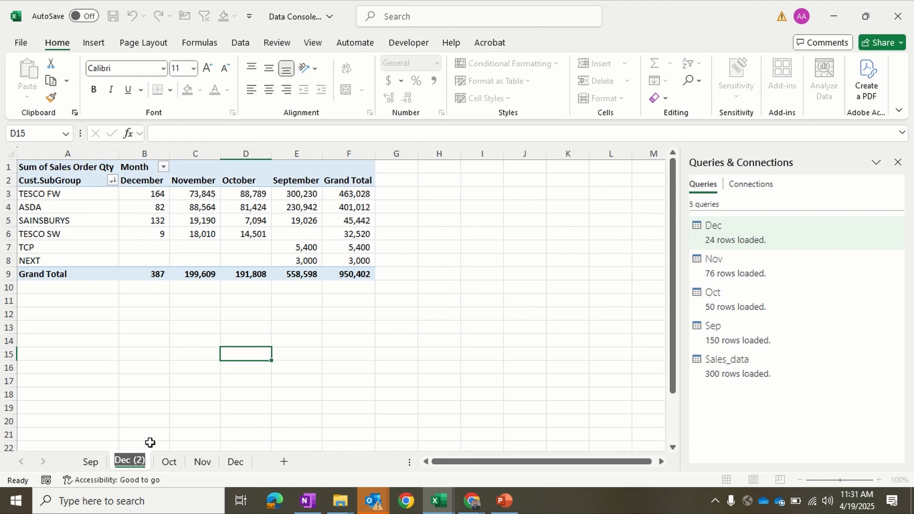
{"action": "type", "text": "Summary"}
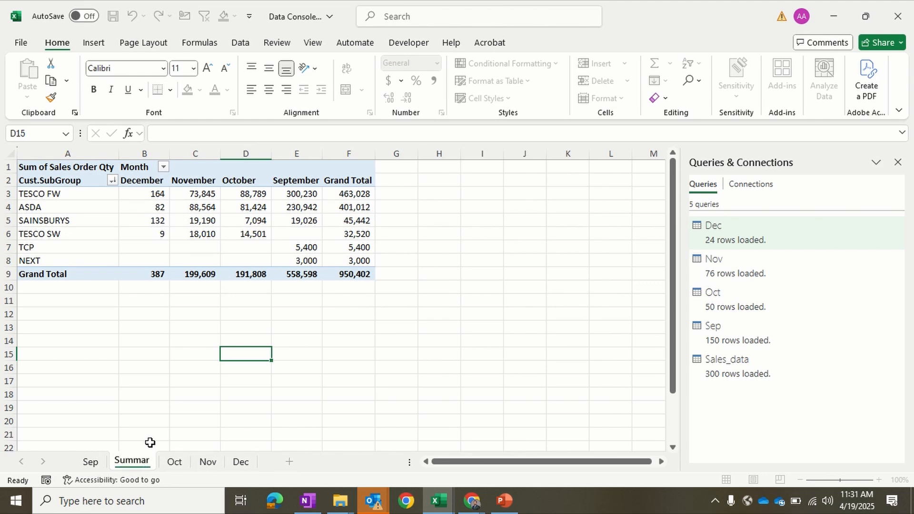
{"action": "left_click", "coordinate": [166, 421]}
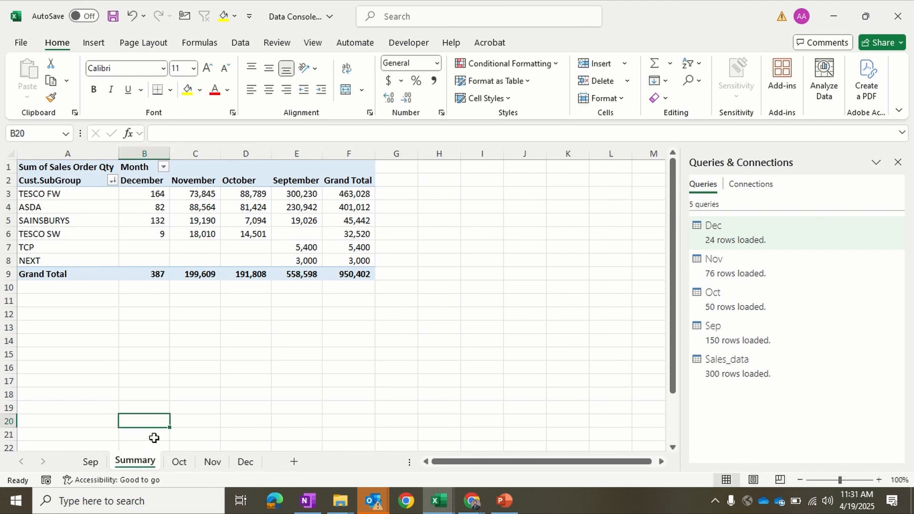
{"action": "left_click_drag", "start_coordinate": [76, 457], "coordinate": [102, 459]}
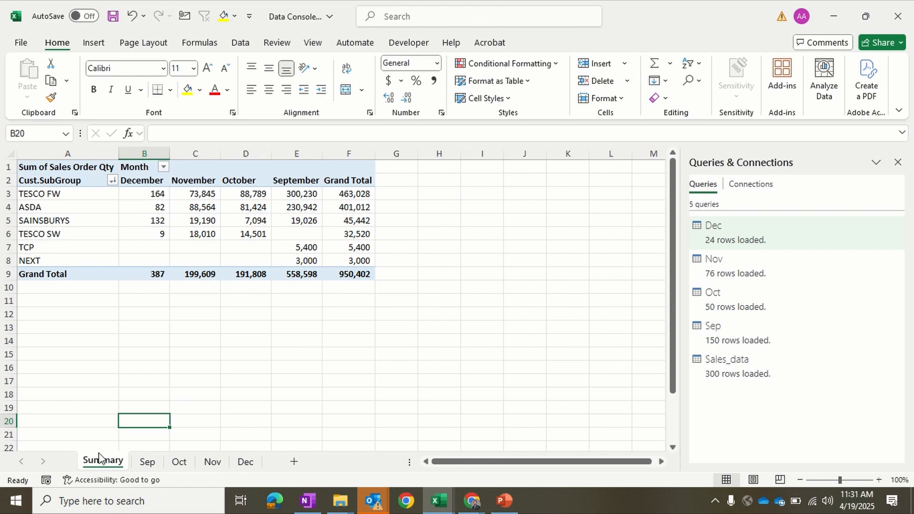
{"action": "left_click", "coordinate": [212, 419]}
- Look through the Sep, Oct, Nov and Dec source sheets and close the Queries & Connections pane
{"action": "left_click", "coordinate": [148, 463]}
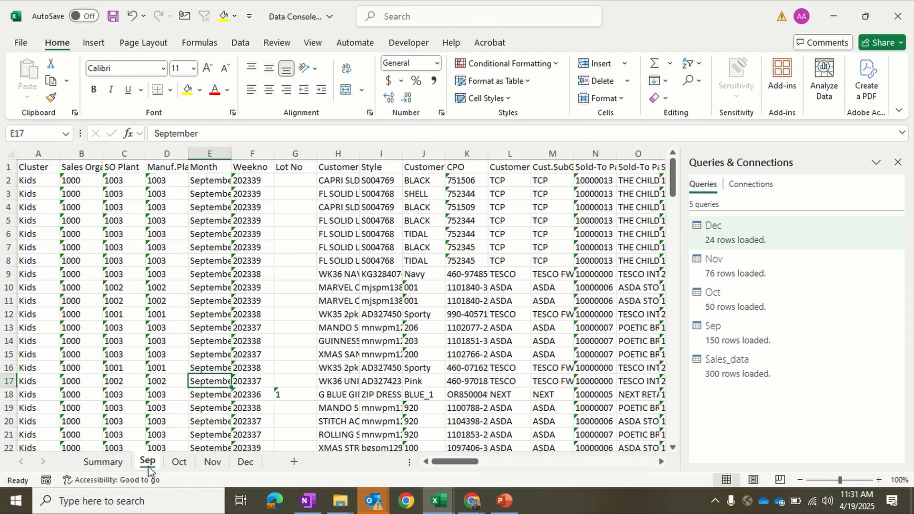
{"action": "left_click", "coordinate": [179, 462]}
{"action": "left_click", "coordinate": [213, 462]}
{"action": "left_click", "coordinate": [245, 462]}
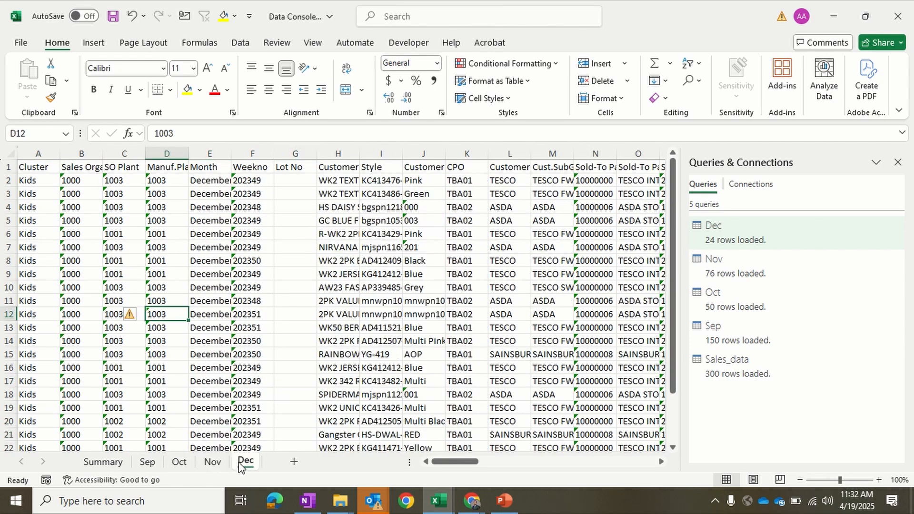
{"action": "left_click", "coordinate": [897, 162]}
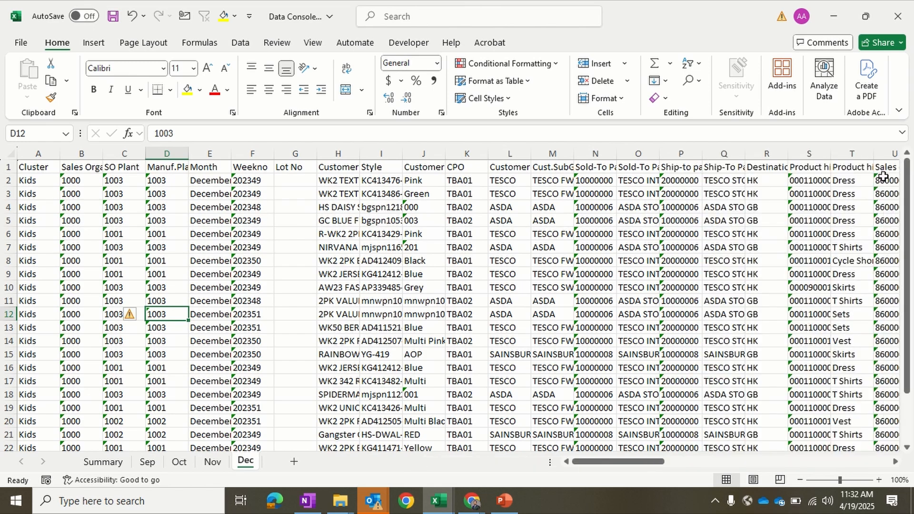
- Examine the Sep sheet's records down to the last row and compare with the Summary PivotTable
{"action": "left_click", "coordinate": [148, 462]}
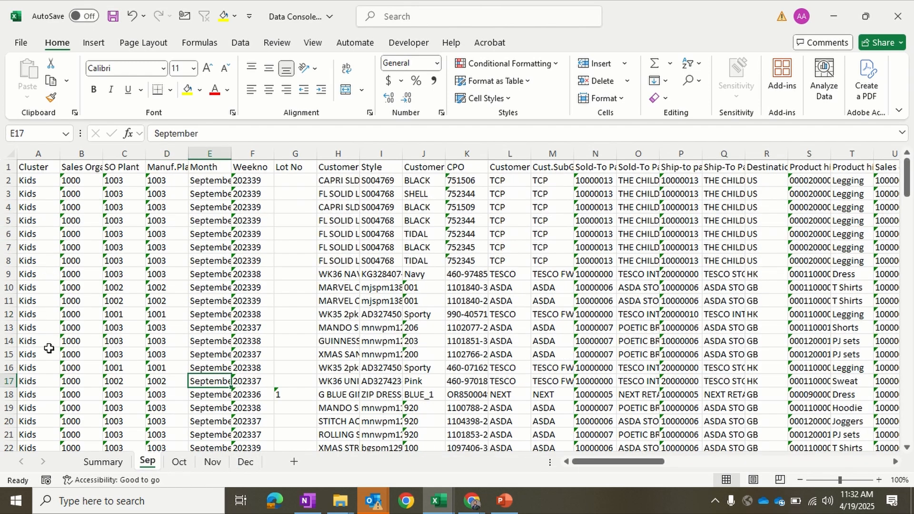
{"action": "scroll", "coordinate": [49, 348], "scroll_direction": "down", "scroll_amount": 8}
{"action": "scroll", "coordinate": [49, 347], "scroll_direction": "down", "scroll_amount": 20}
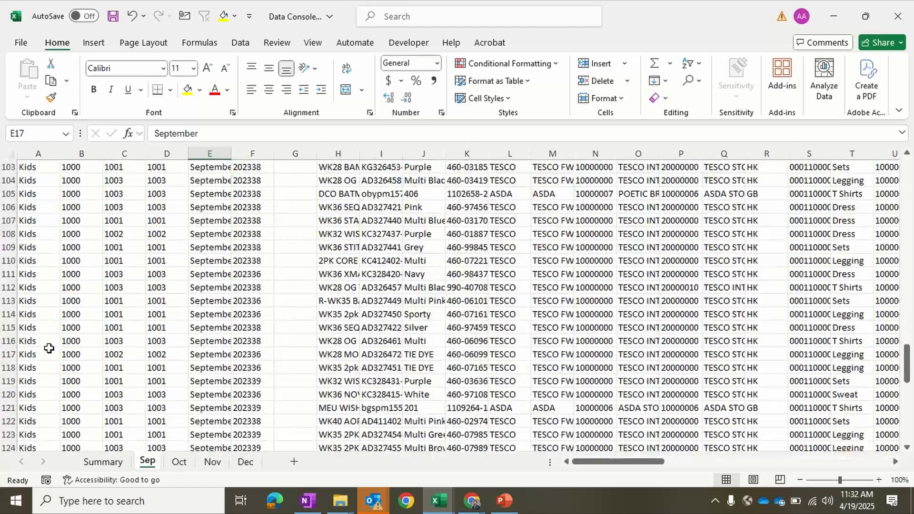
{"action": "scroll", "coordinate": [49, 348], "scroll_direction": "down", "scroll_amount": 8}
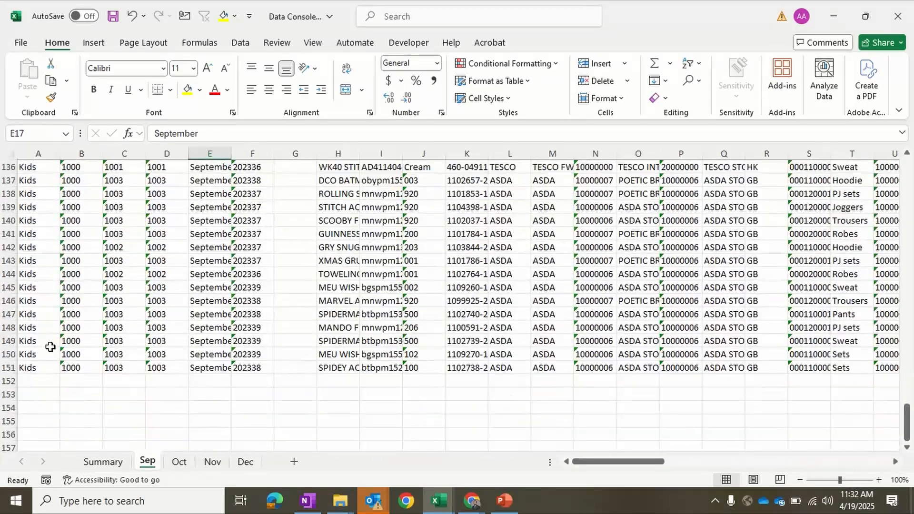
{"action": "left_click", "coordinate": [103, 464]}
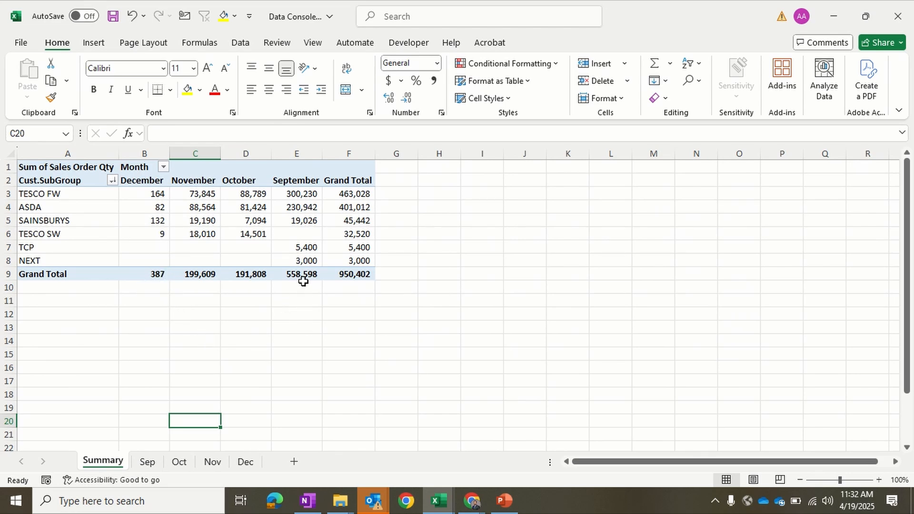
- Delete the last data rows of the Dec sheet, from row 21 down
{"action": "left_click", "coordinate": [245, 462]}
{"action": "scroll", "coordinate": [268, 341], "scroll_direction": "down", "scroll_amount": 6}
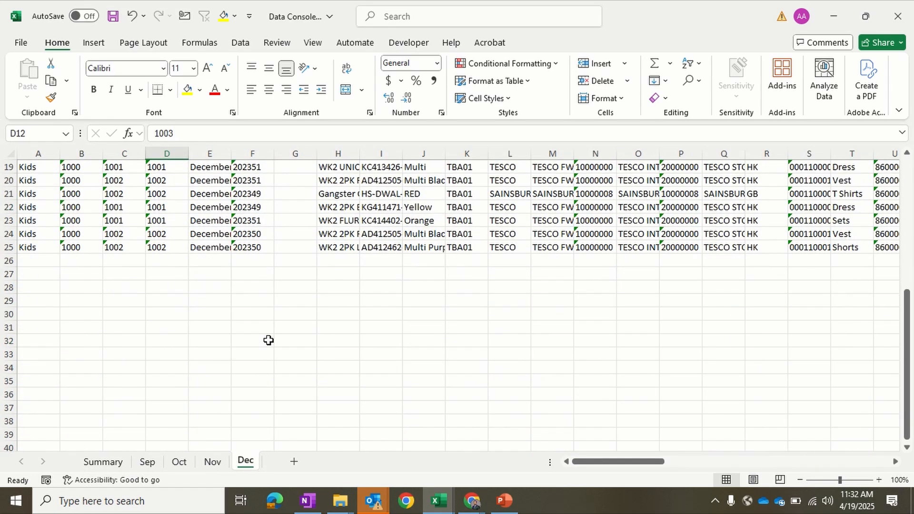
{"action": "scroll", "coordinate": [268, 340], "scroll_direction": "up", "scroll_amount": 1}
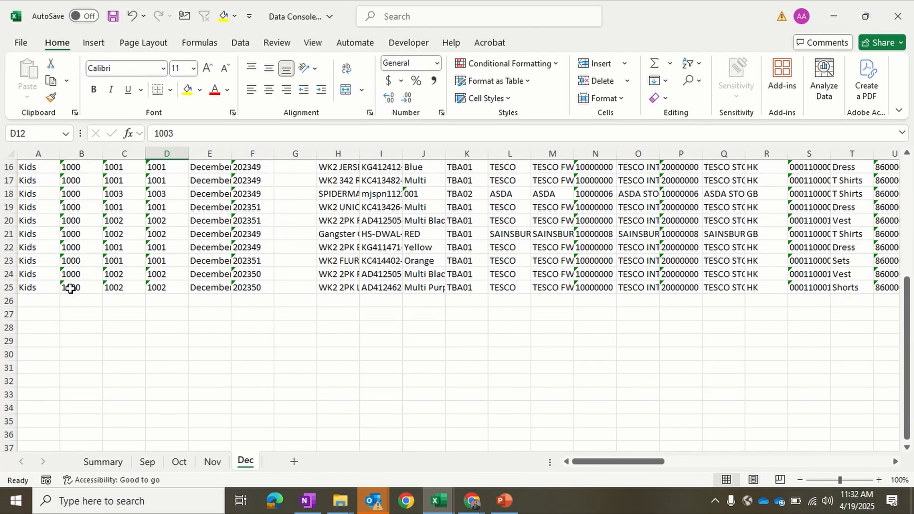
{"action": "left_click_drag", "start_coordinate": [7, 261], "coordinate": [7, 272]}
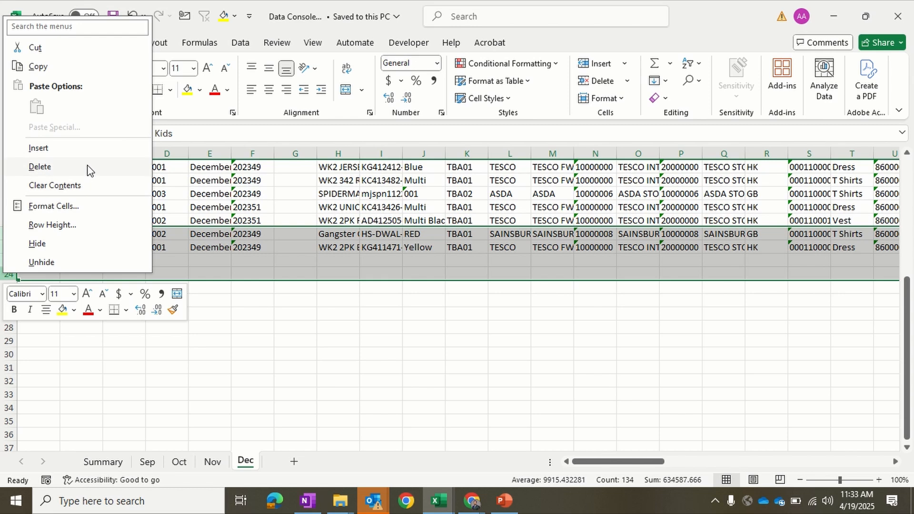
{"action": "left_click", "coordinate": [87, 168]}
- Save the workbook and refresh the PivotTable on the Summary sheet
{"action": "left_click", "coordinate": [117, 460]}
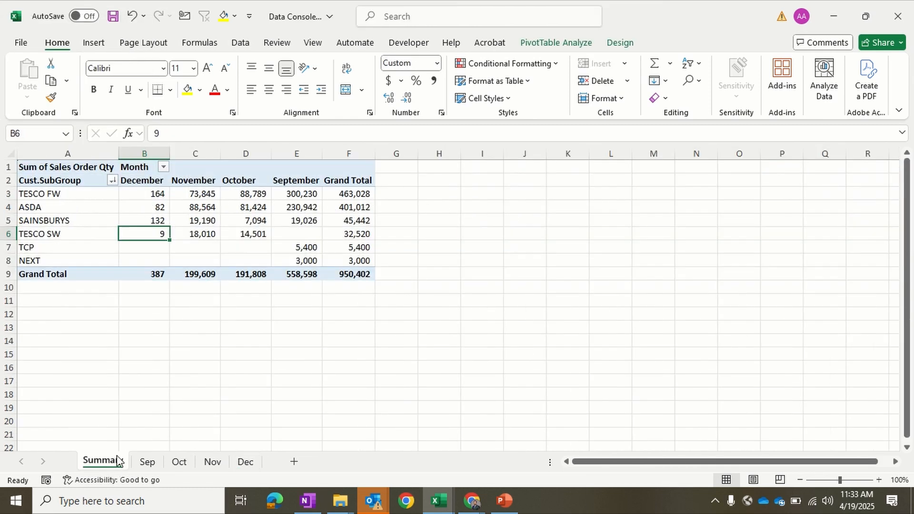
{"action": "left_click", "coordinate": [113, 16]}
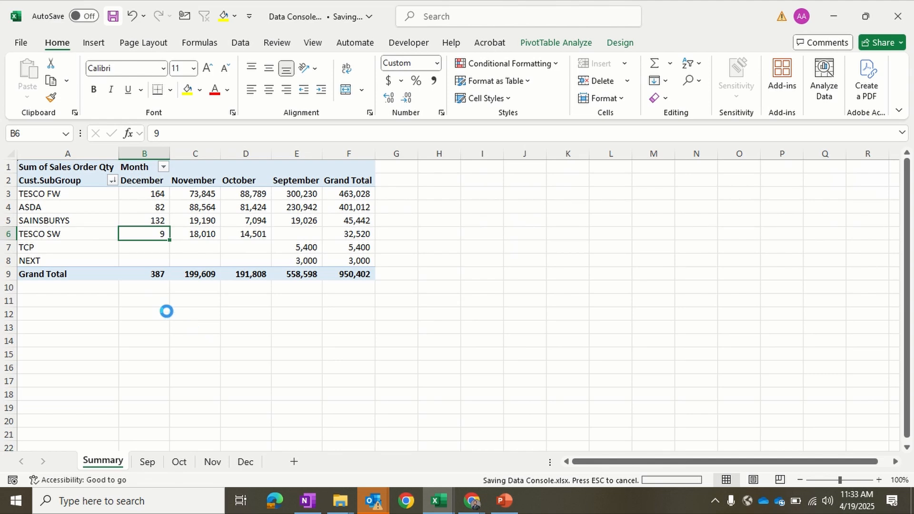
{"action": "right_click", "coordinate": [158, 232]}
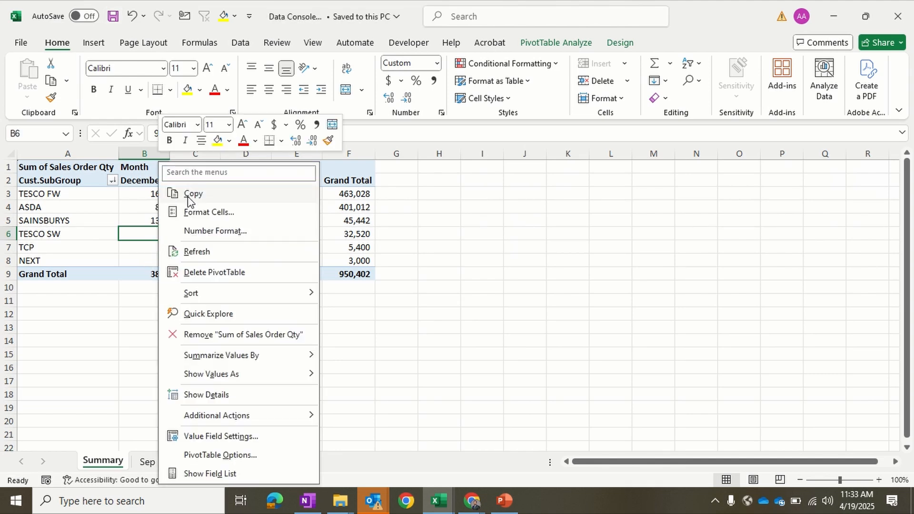
{"action": "left_click", "coordinate": [196, 250]}
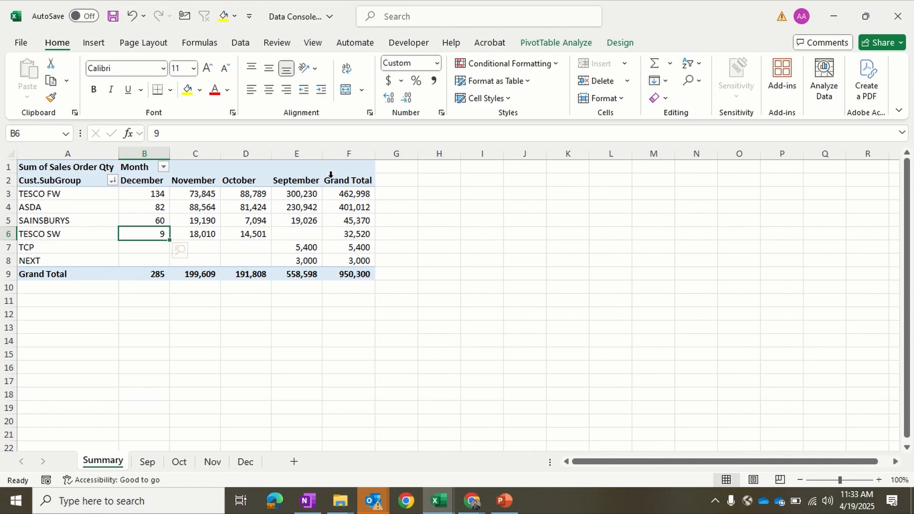
- Review the Sep, Oct, Nov and Dec sheets against the refreshed PivotTable on the Summary sheet
{"action": "left_click", "coordinate": [157, 464]}
{"action": "left_click", "coordinate": [179, 463]}
{"action": "left_click", "coordinate": [217, 462]}
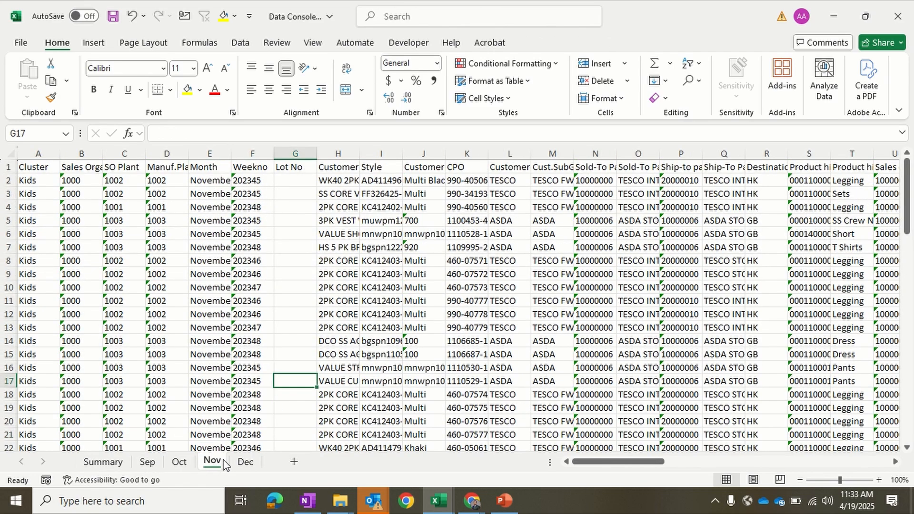
{"action": "left_click", "coordinate": [246, 462]}
{"action": "left_click", "coordinate": [103, 462]}
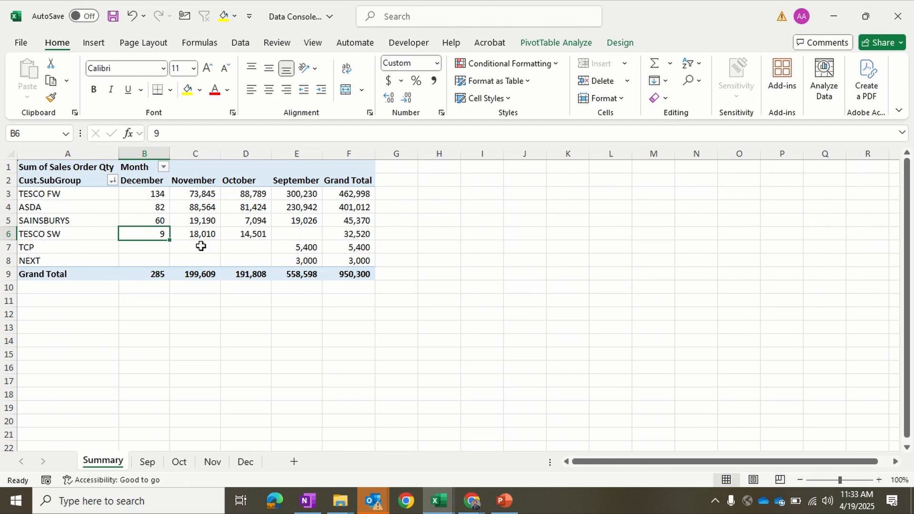
{"action": "mouse_move", "coordinate": [200, 246]}
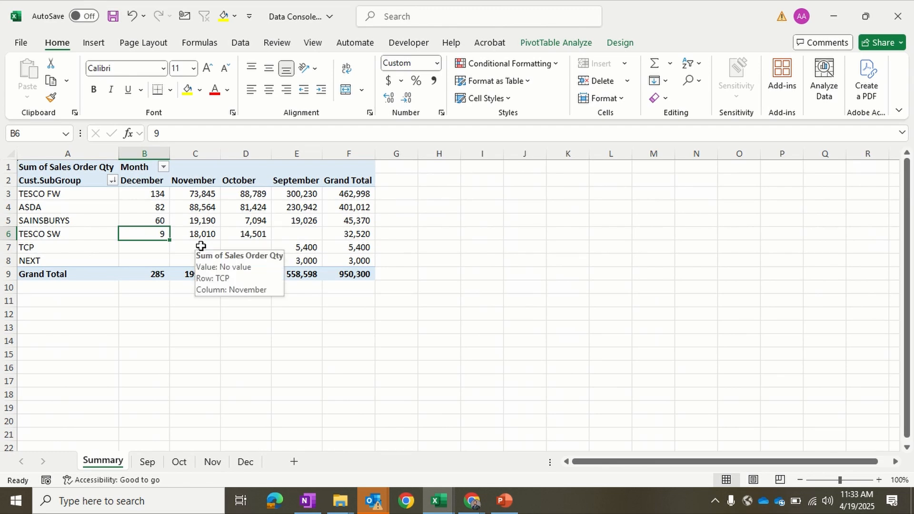